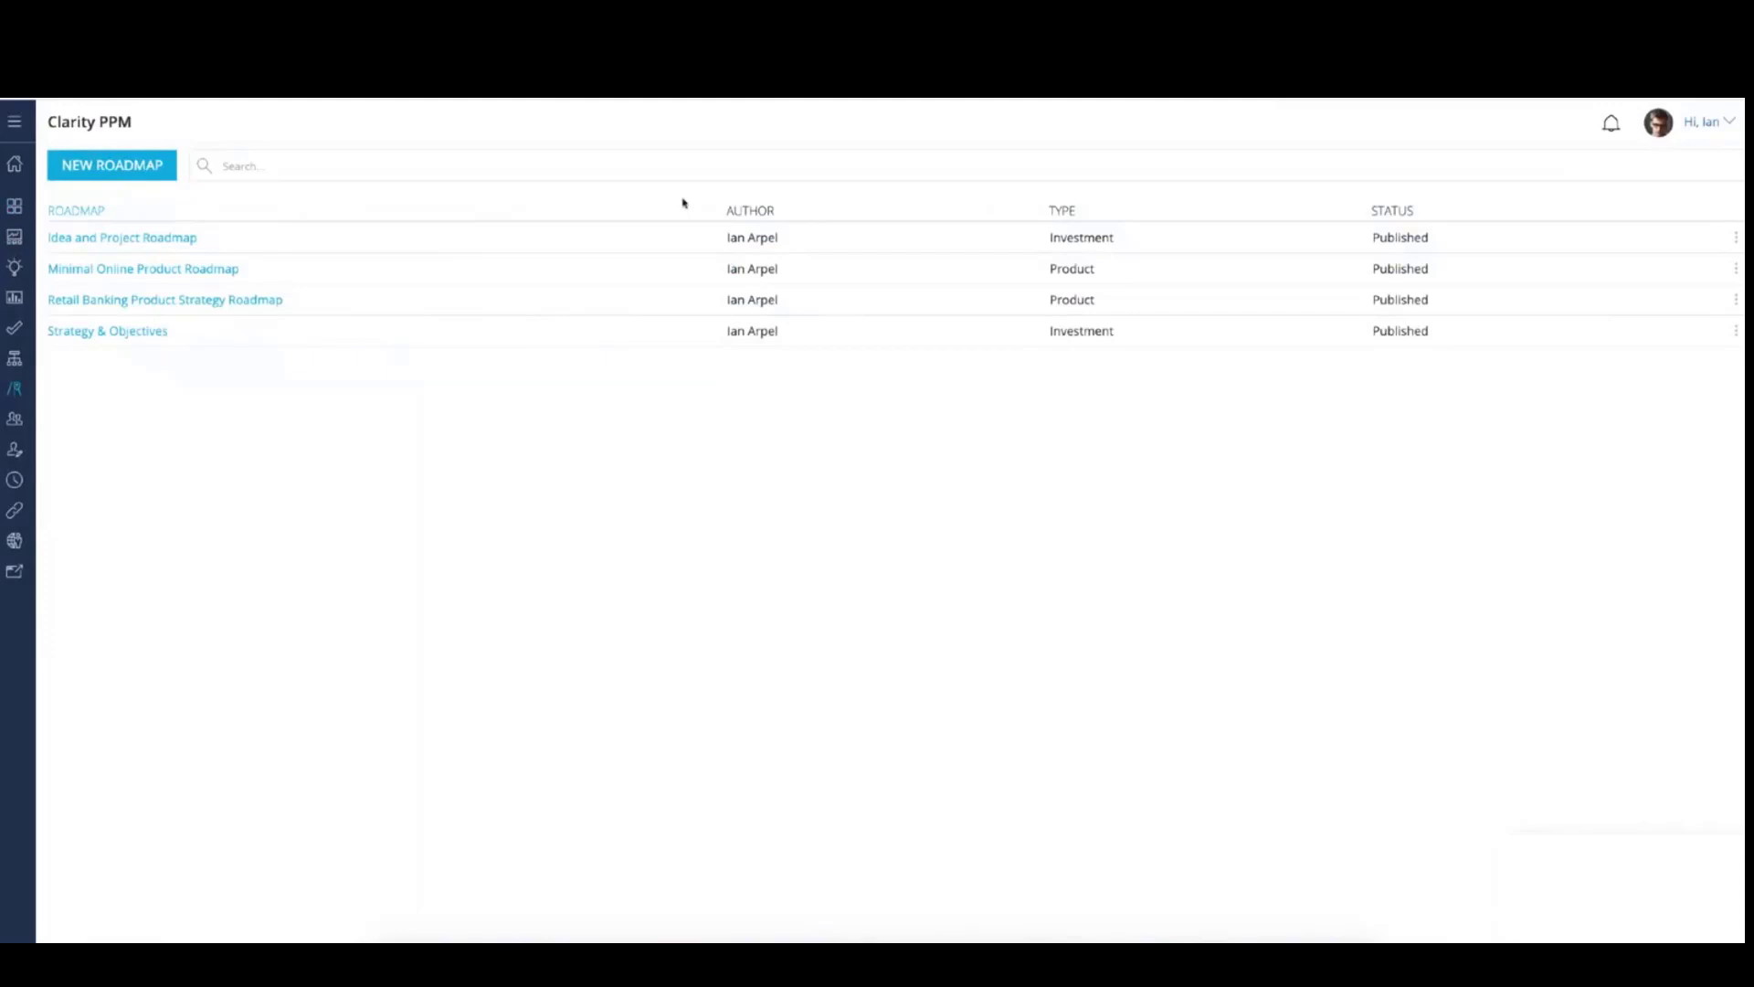
Step: Show the row action menu with Delete for the first roadmap, Idea and Project Roadmap
left_click(1736, 242)
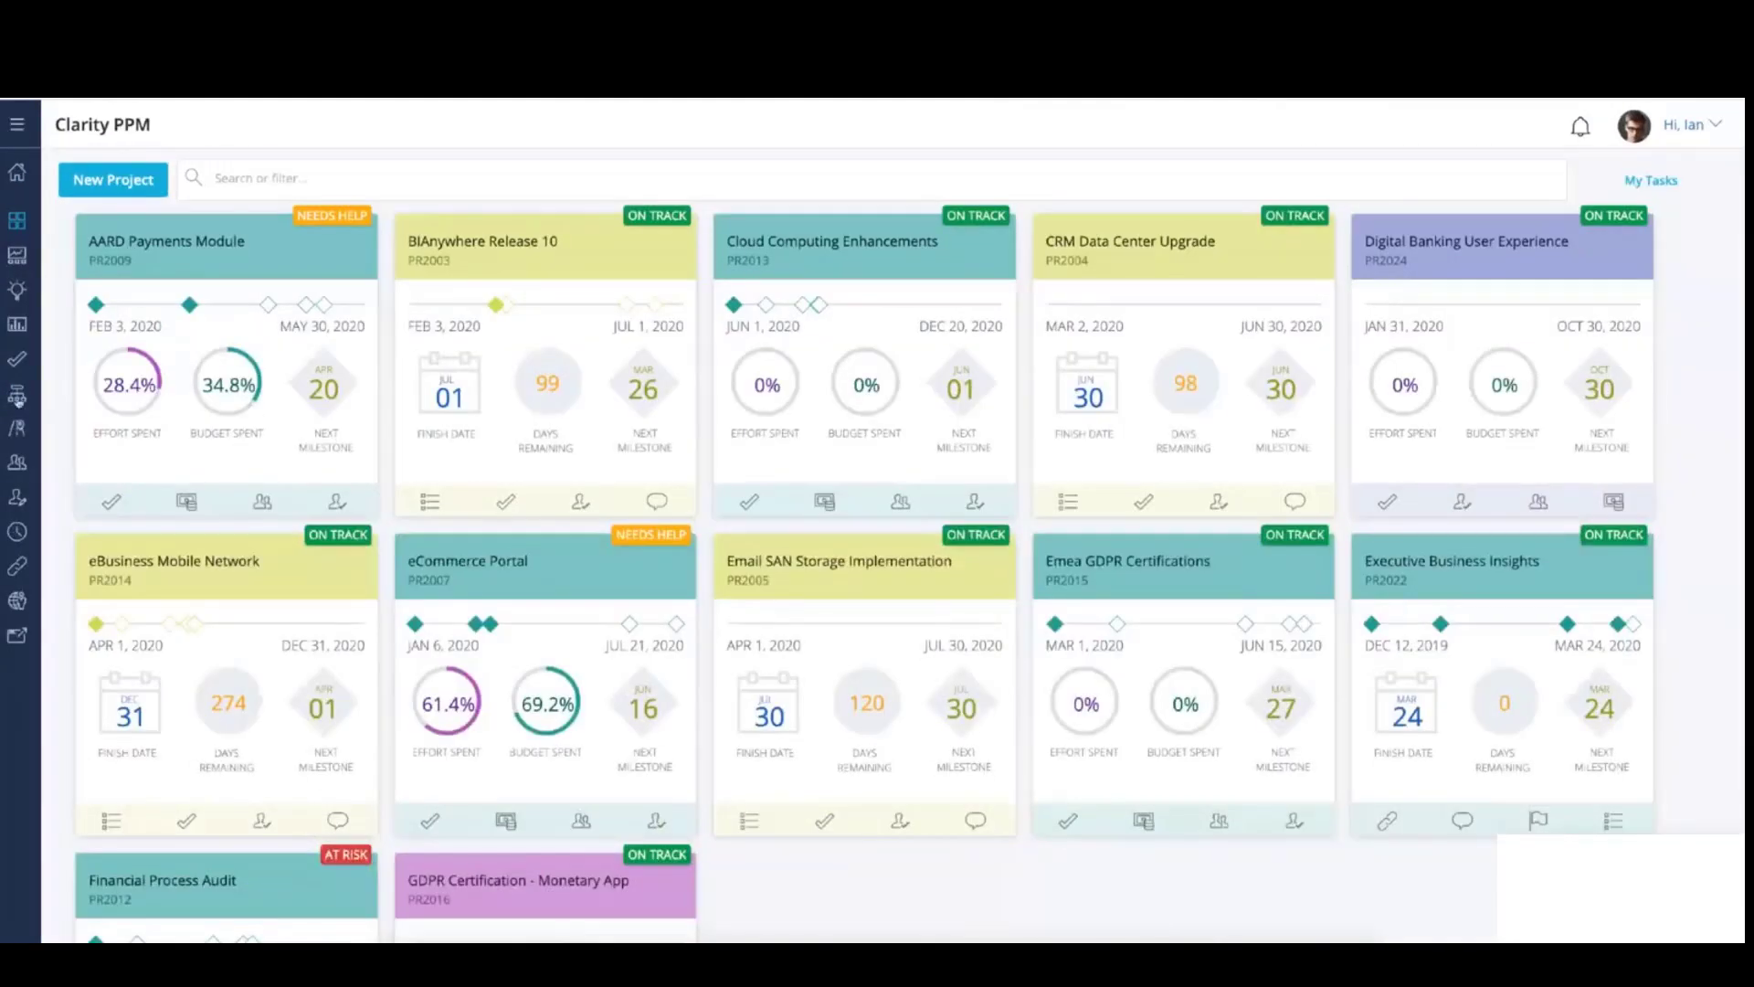
Step: Go to Roadmaps and open the Strategy & Objectives roadmap's details panel
left_click(18, 430)
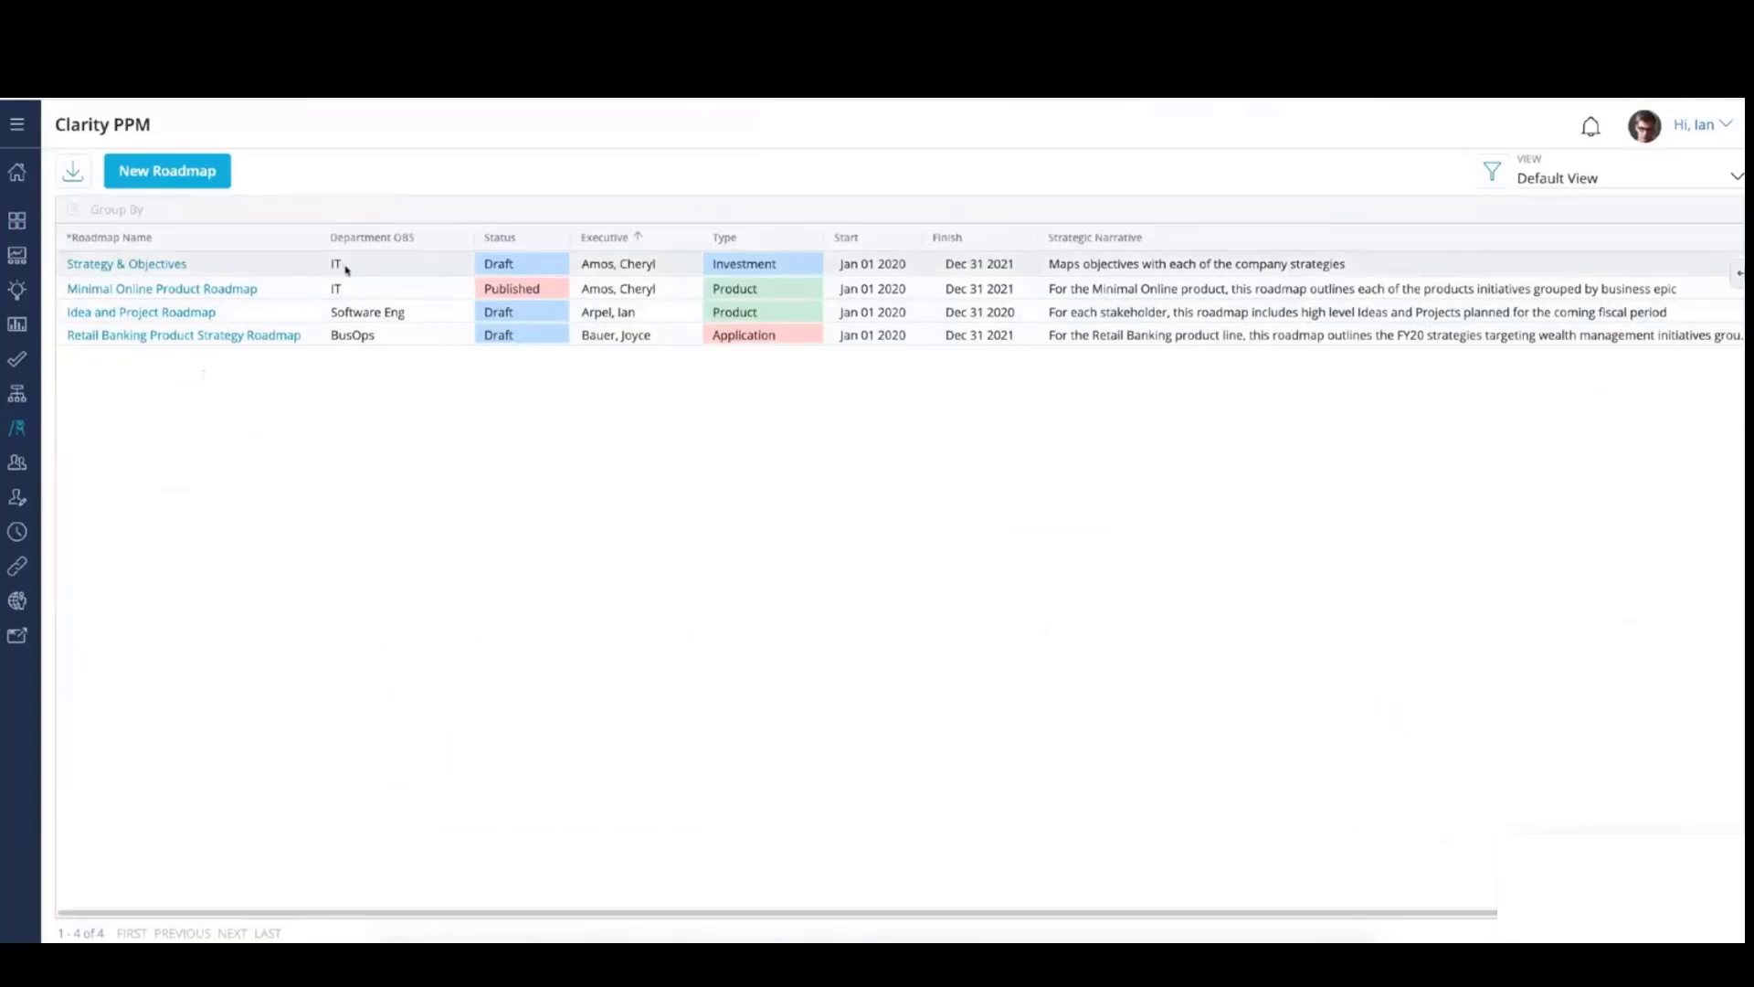
left_click(396, 267)
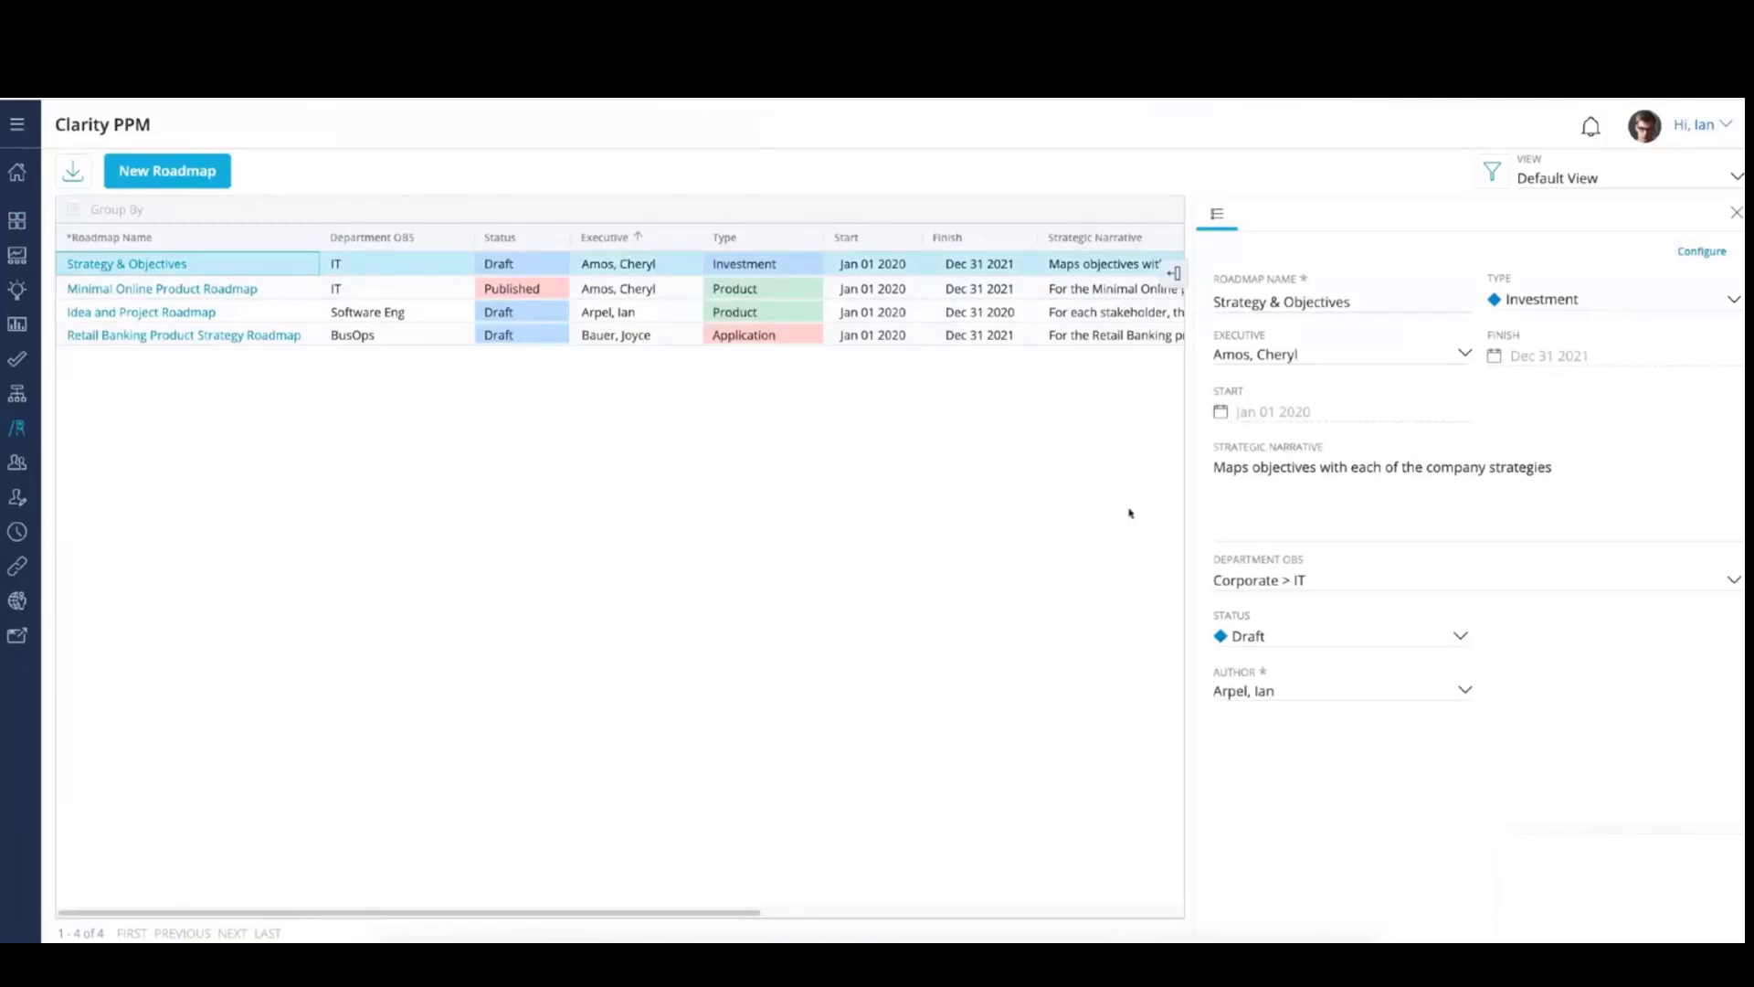
Step: Close the roadmap details and show, hide, then reshow the grid's Column Panel
left_click(1736, 212)
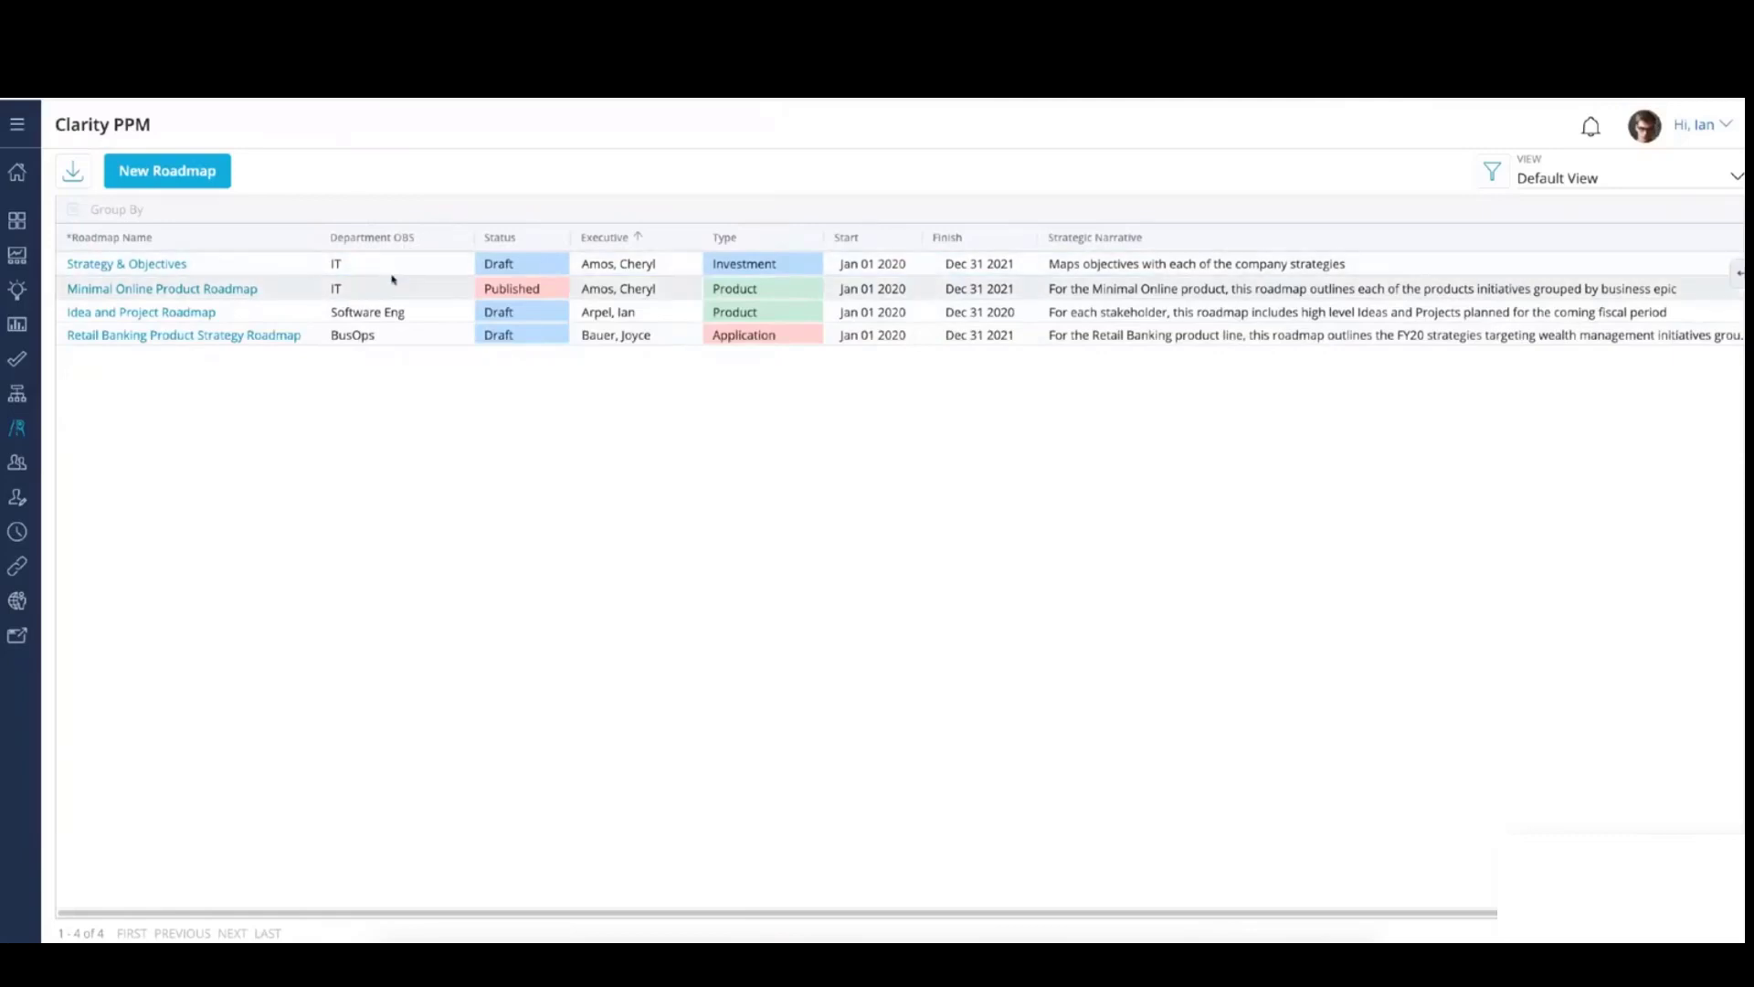
left_click(1739, 273)
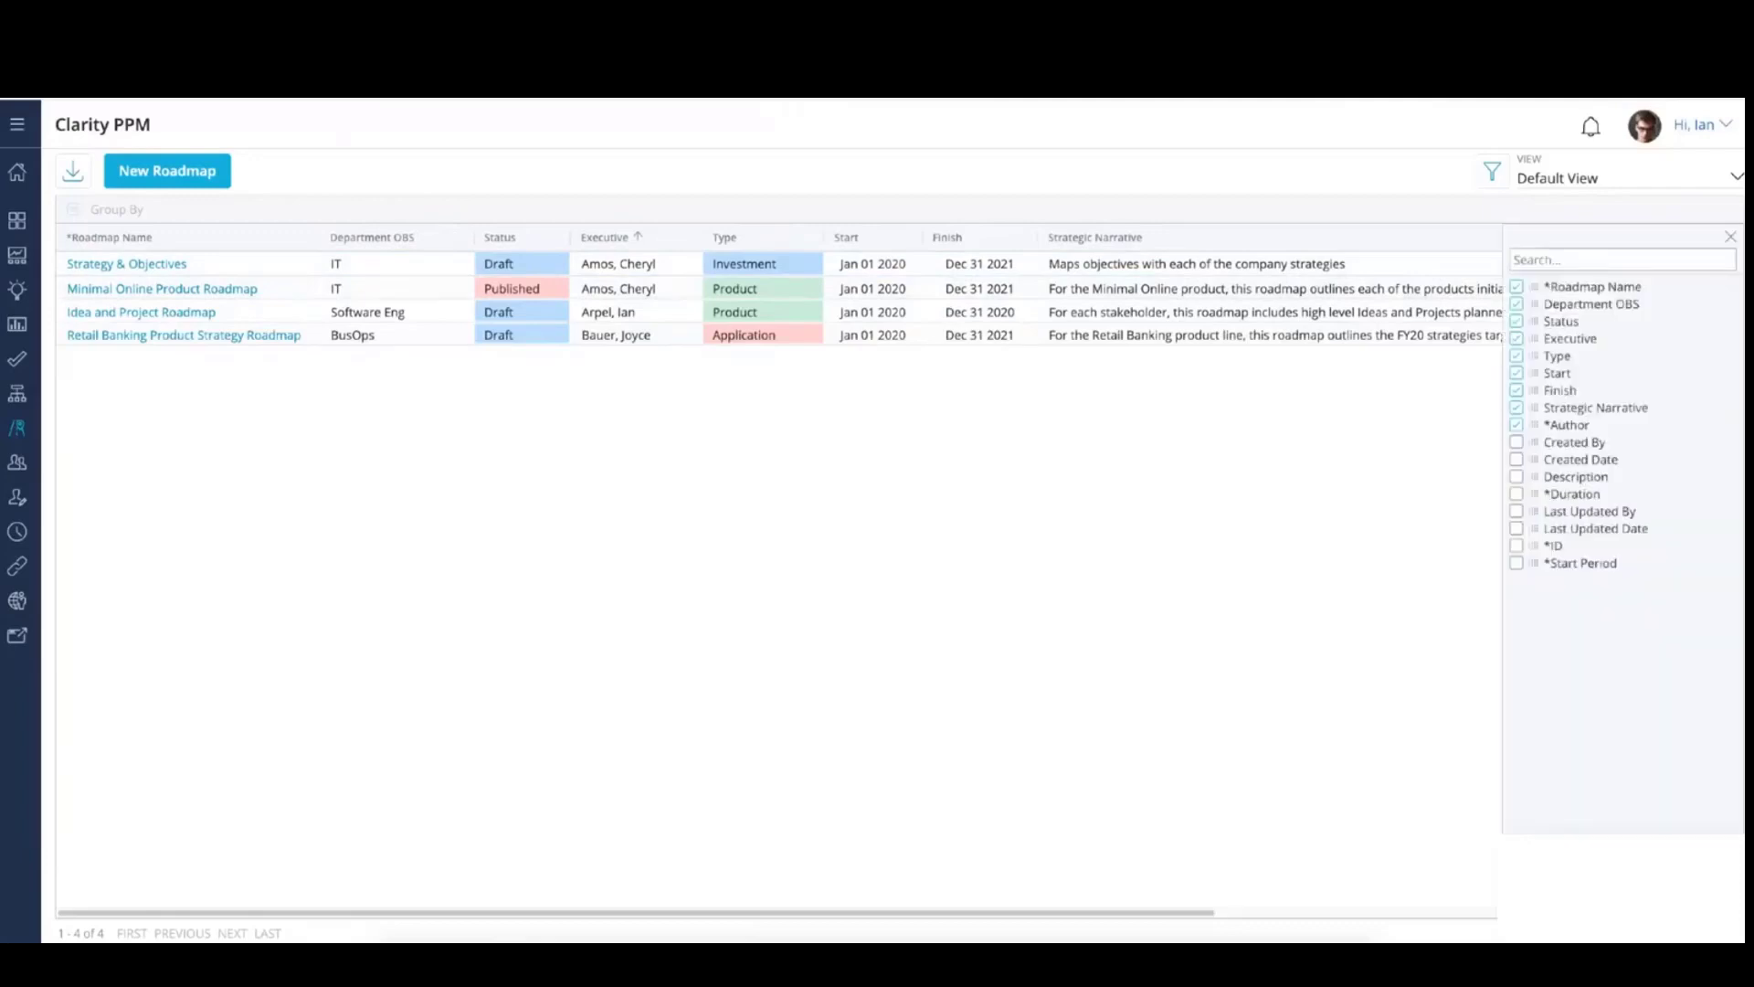
left_click(1731, 240)
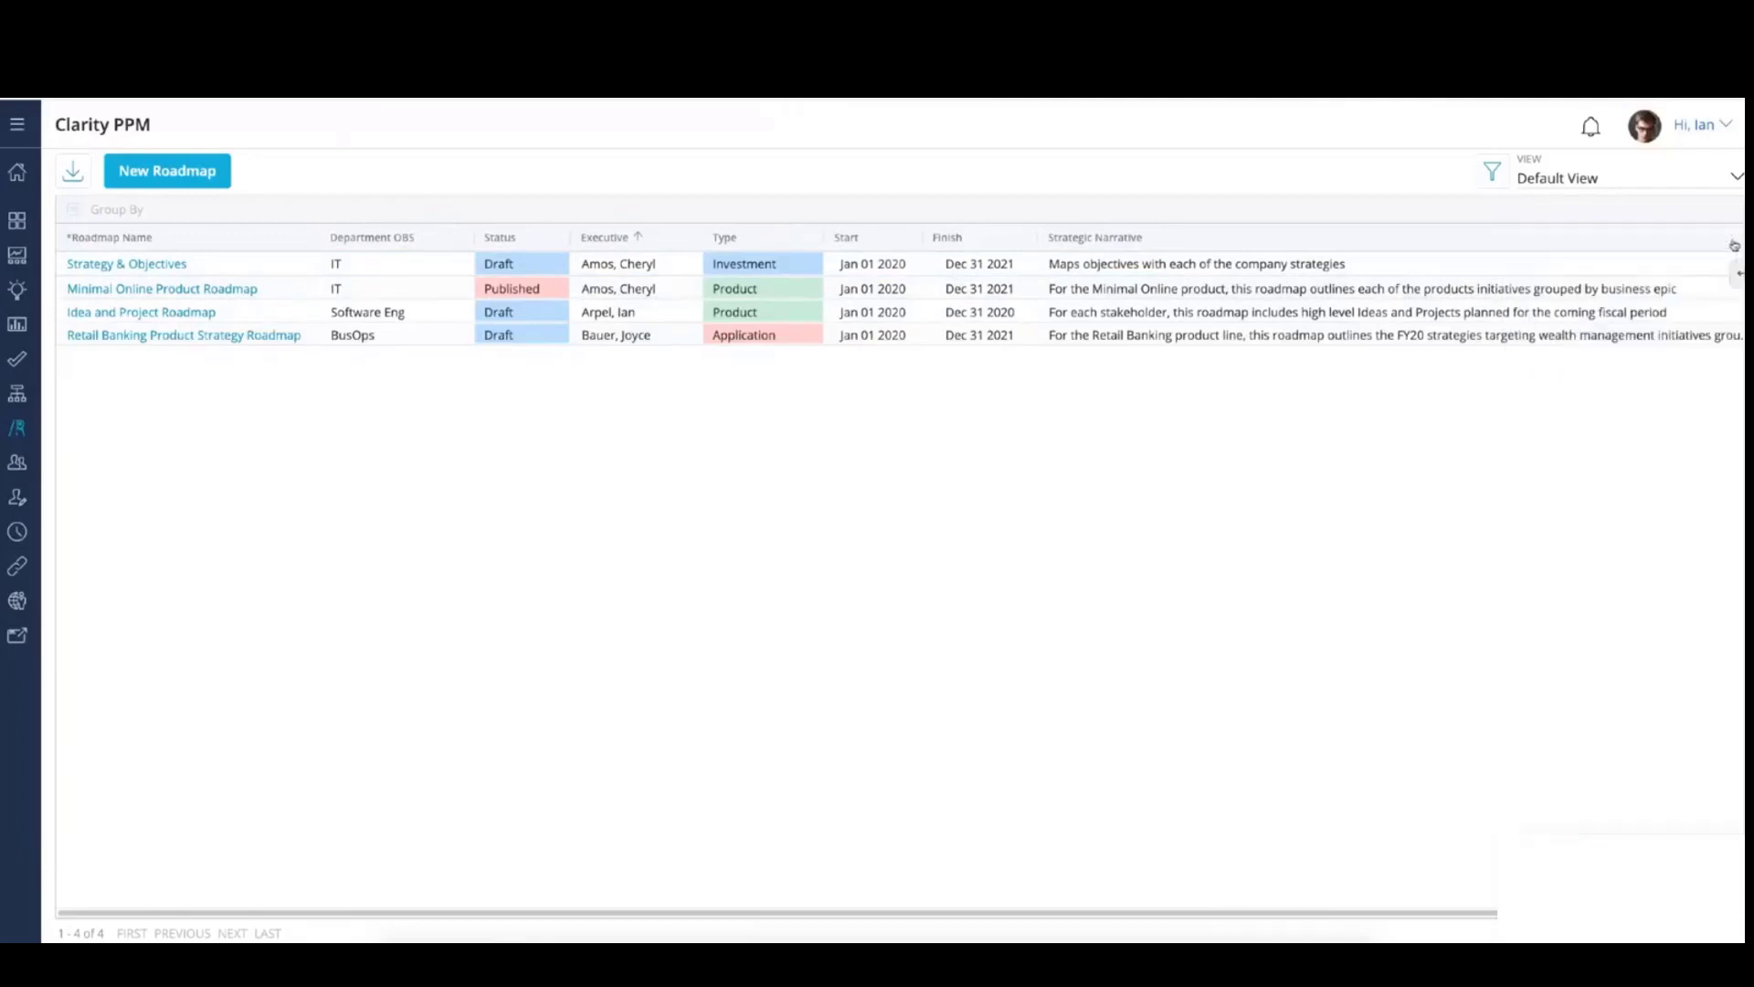
left_click(1739, 273)
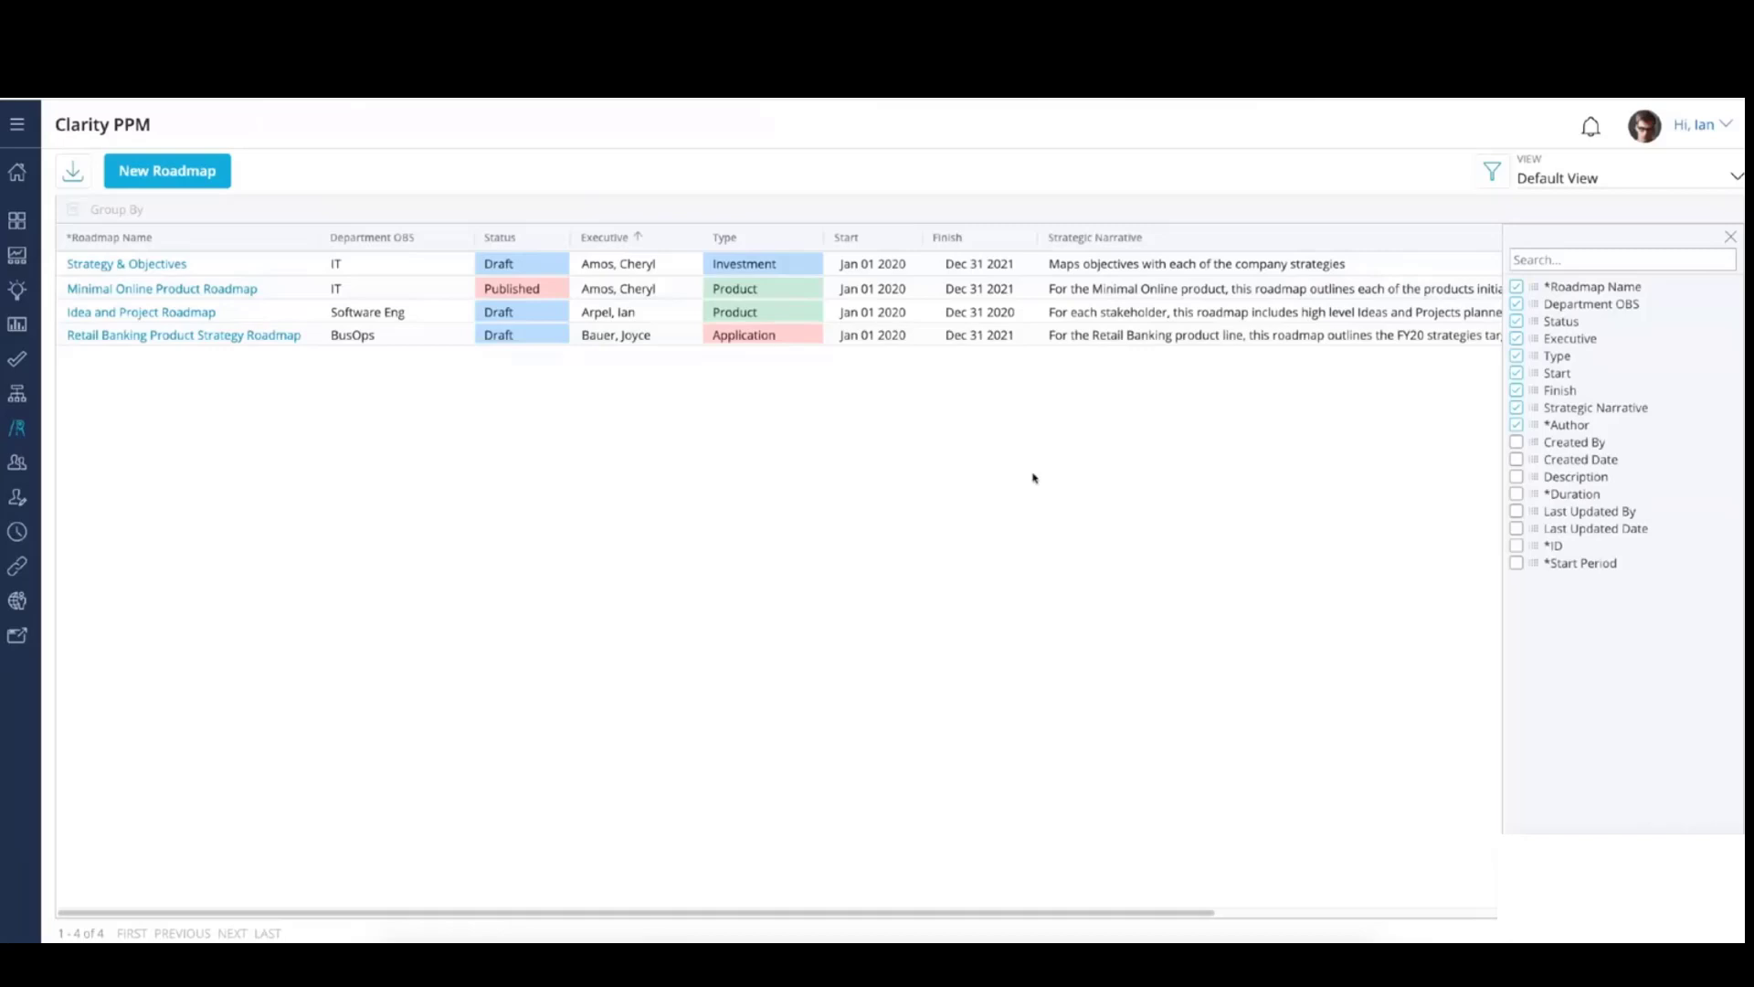
Step: Reopen Strategy & Objectives details, review Department OBS values unchanged, then close the panel
left_click(1148, 268)
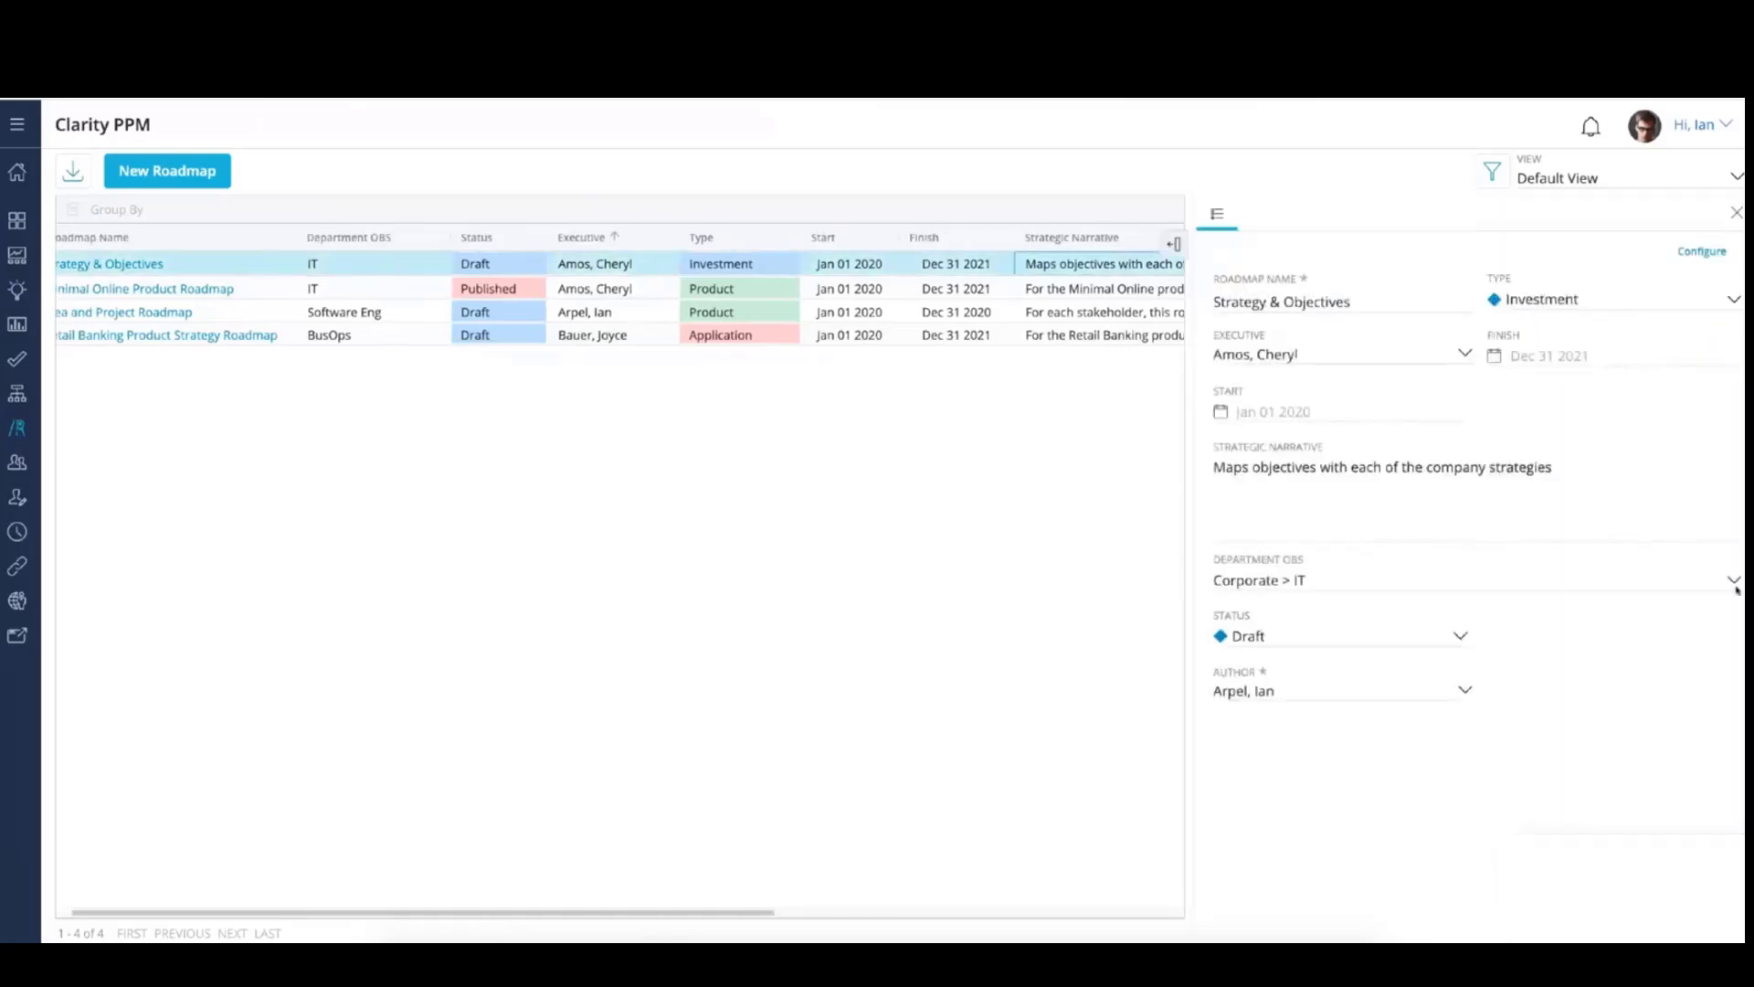
left_click(1735, 585)
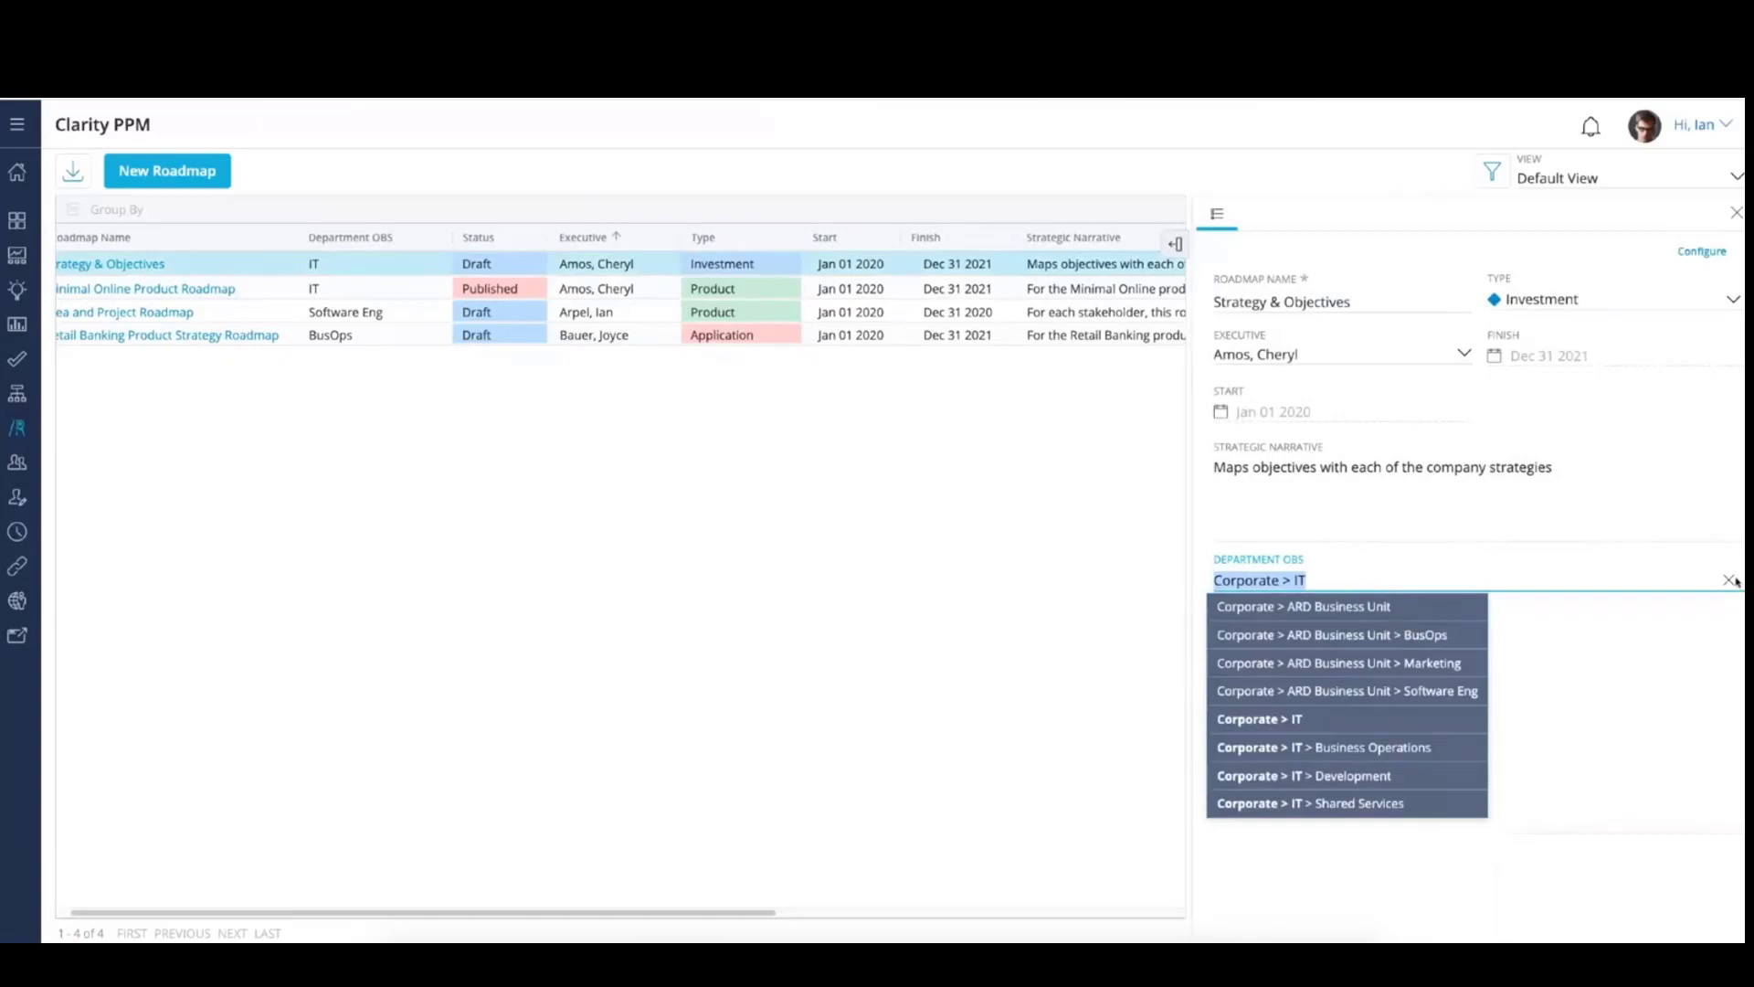
key("Escape")
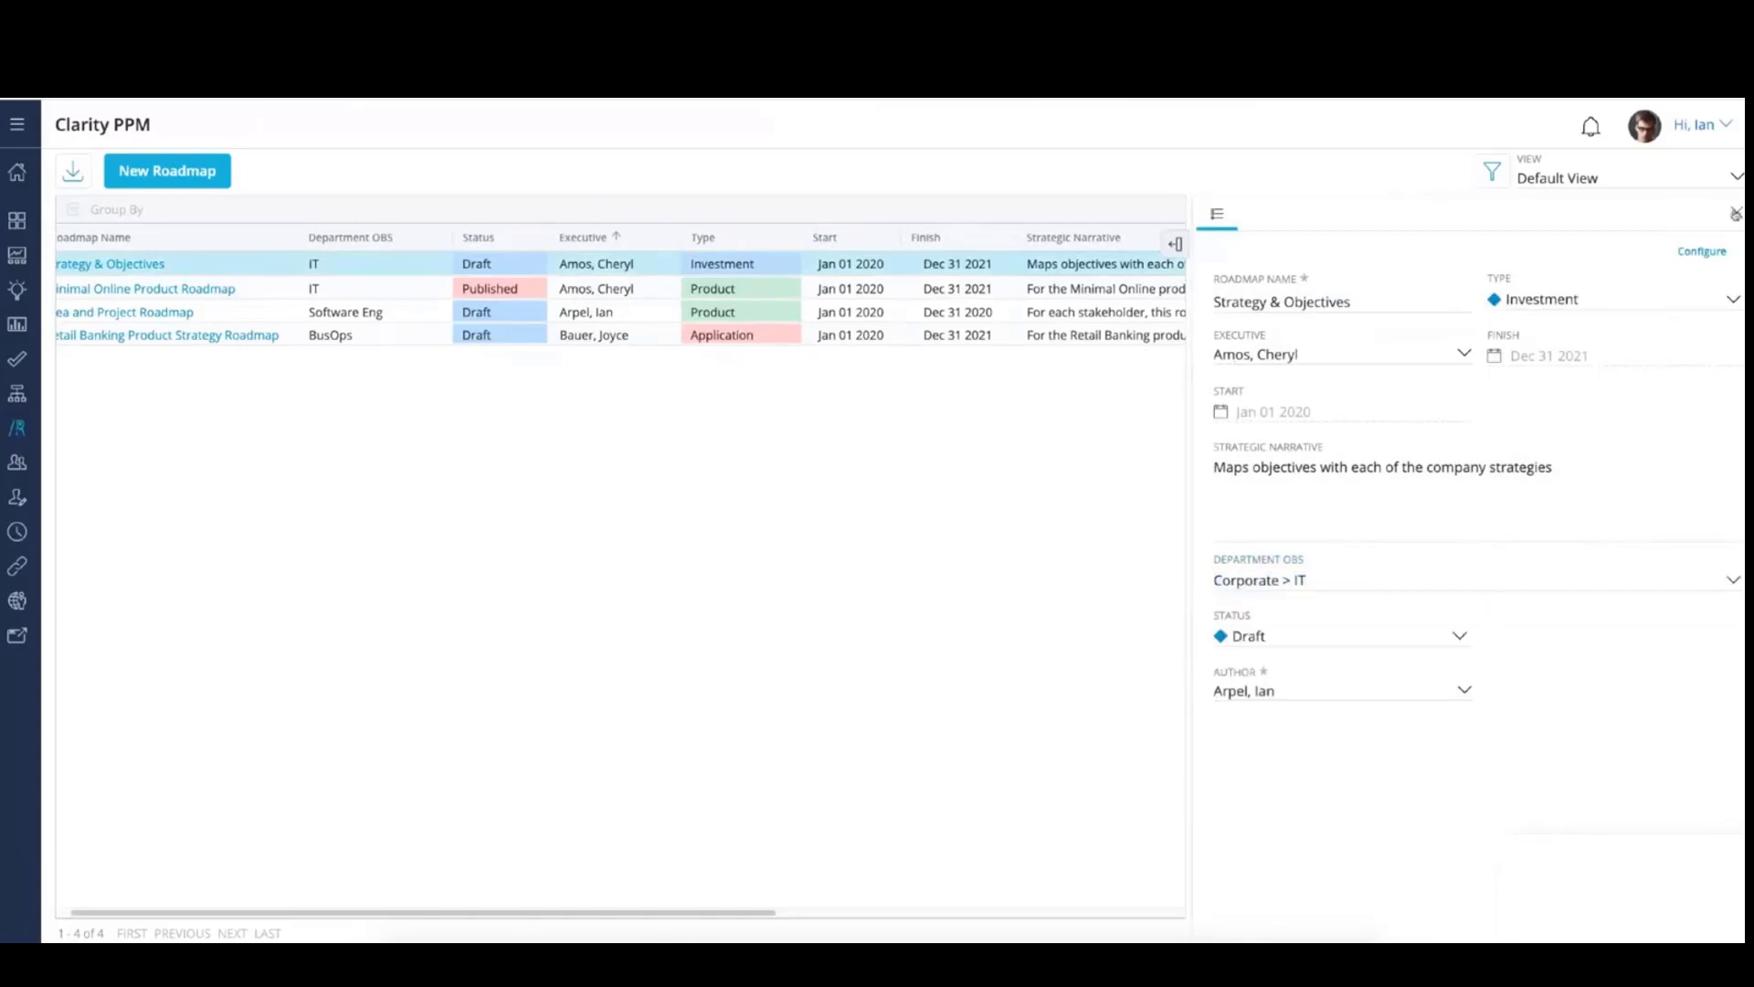
left_click(1736, 213)
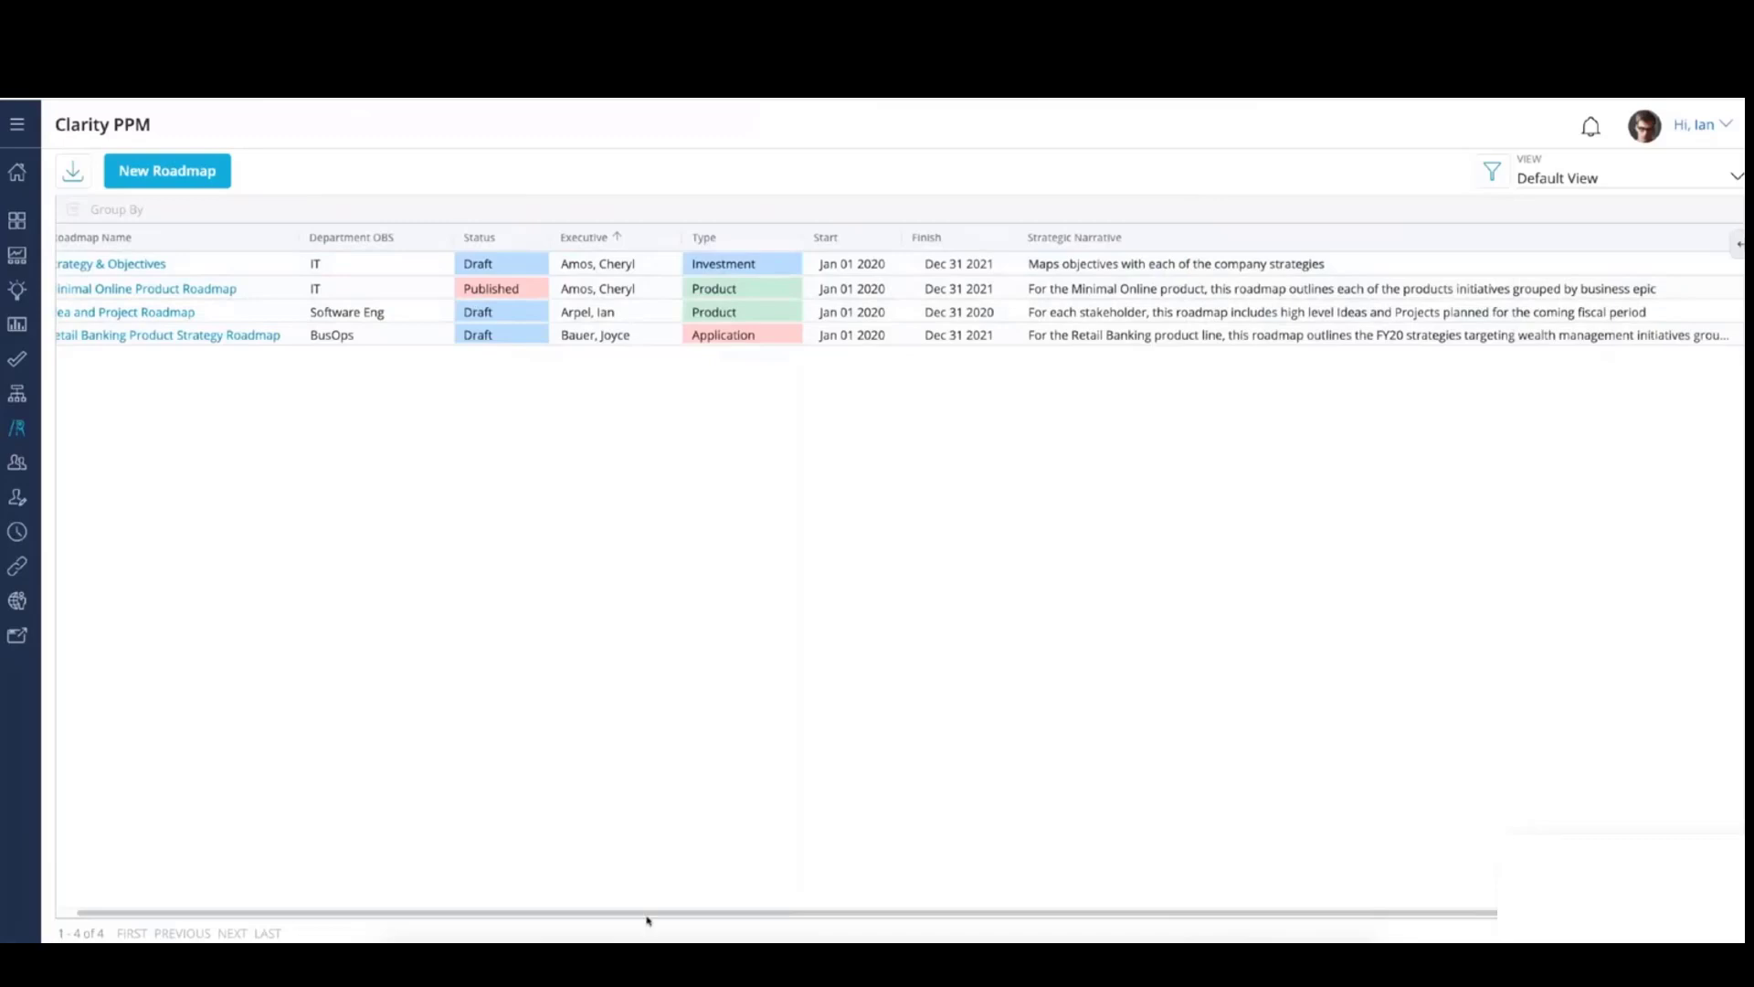
Step: Try the Product Roadmaps and Executive View saved views, ending on Default View
left_click_drag(647, 918, 542, 912)
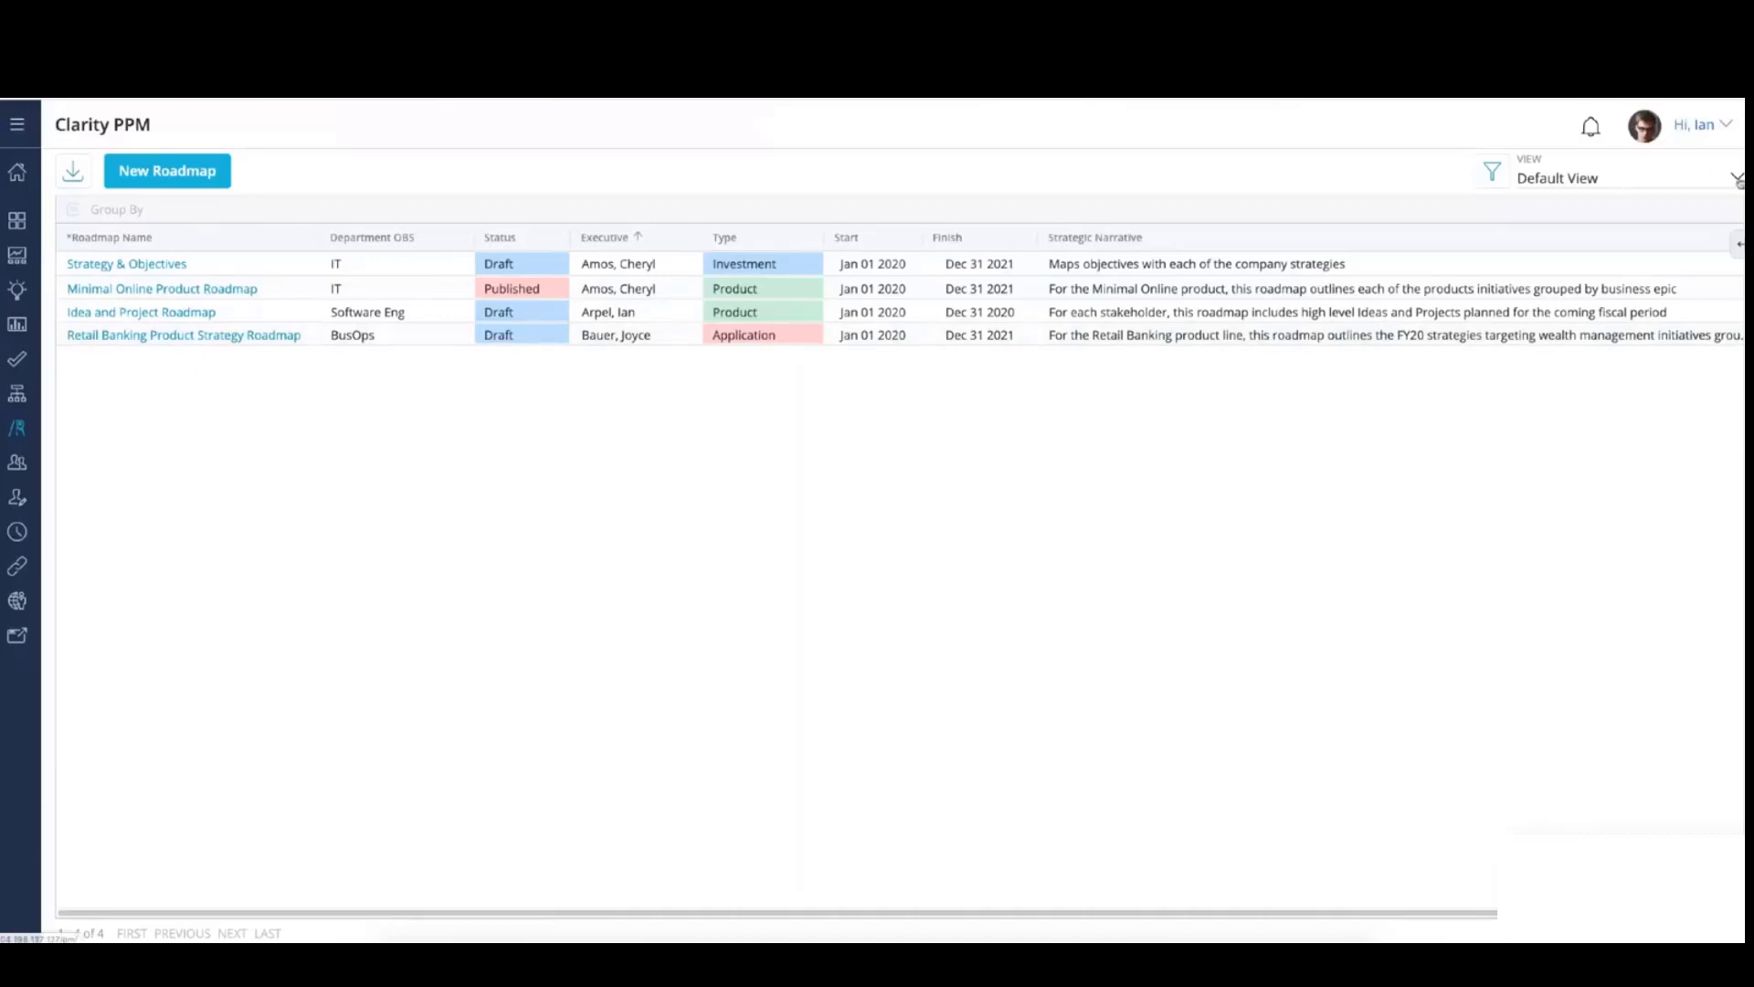
left_click(1738, 179)
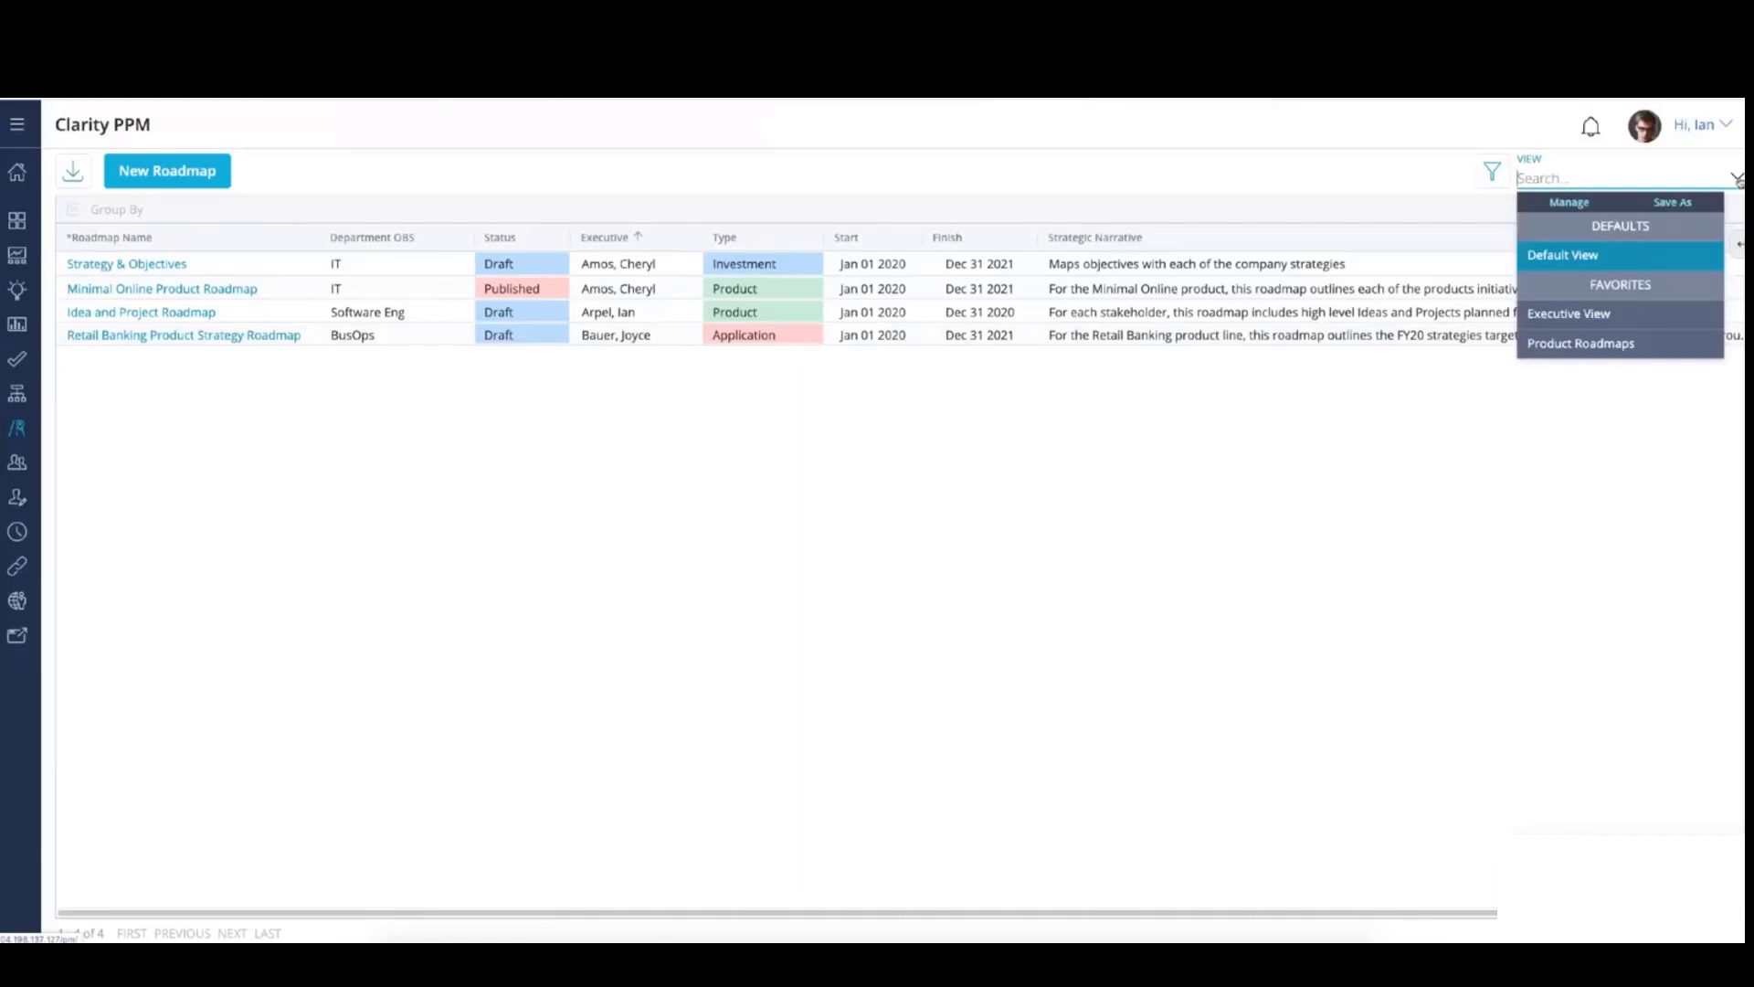
left_click(1588, 341)
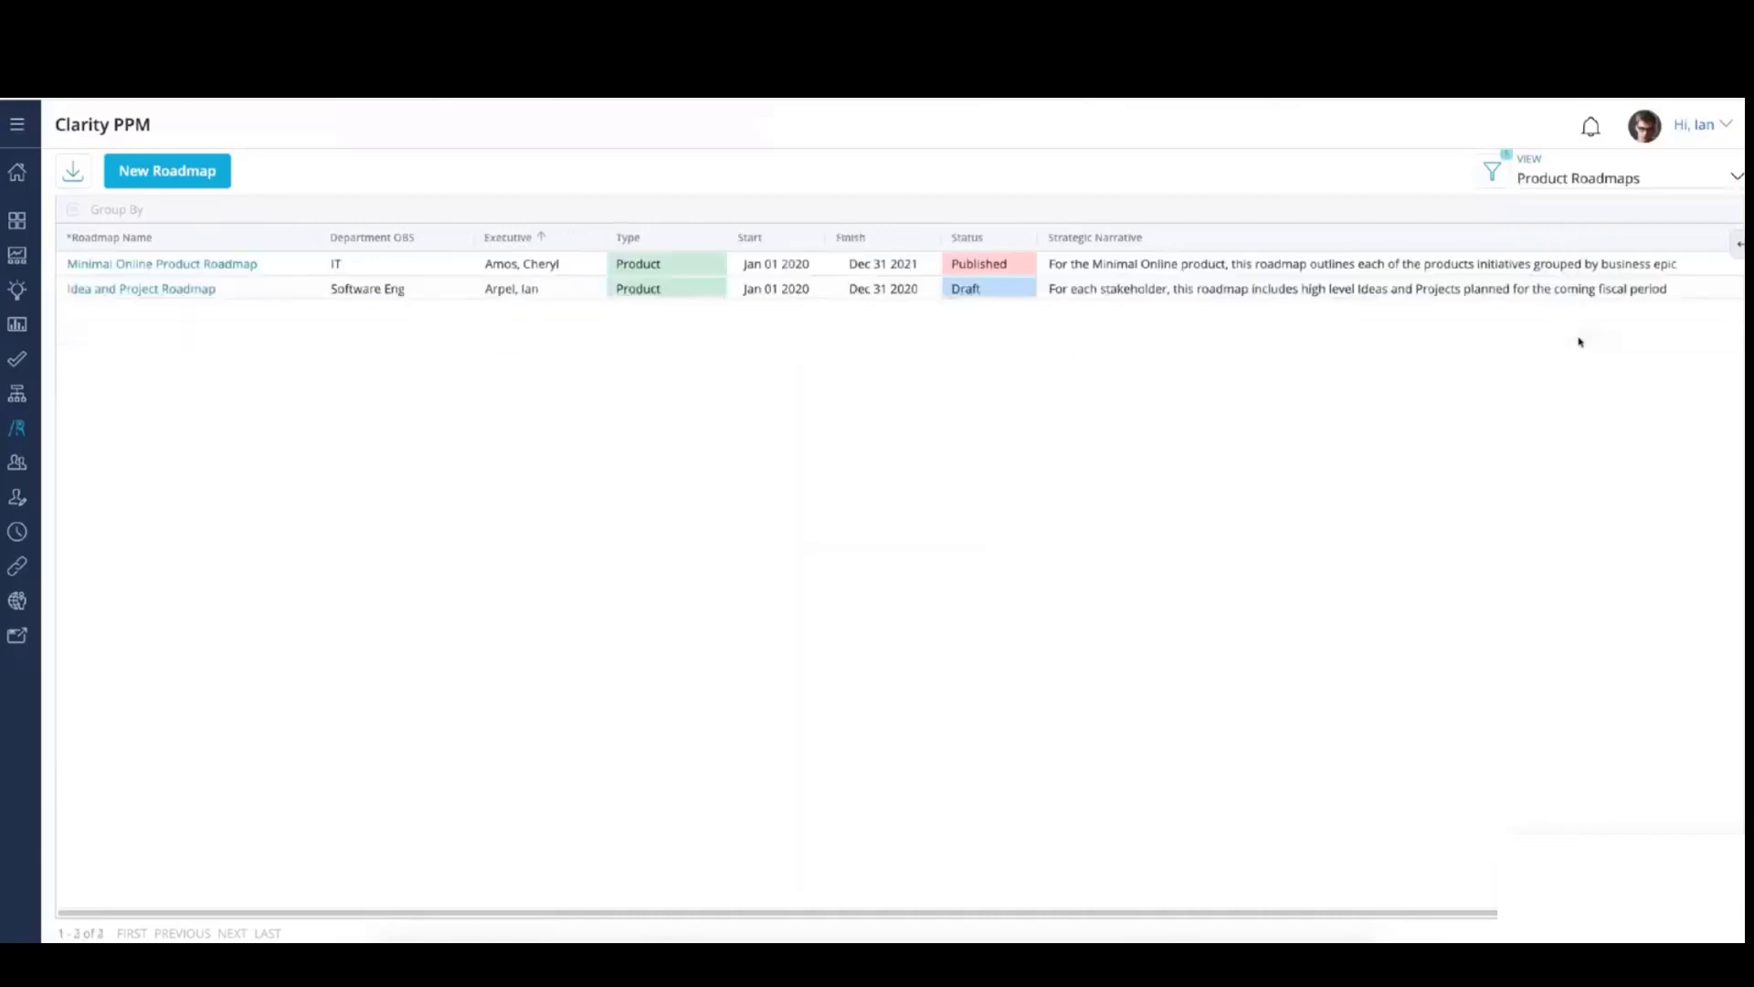
left_click(1705, 180)
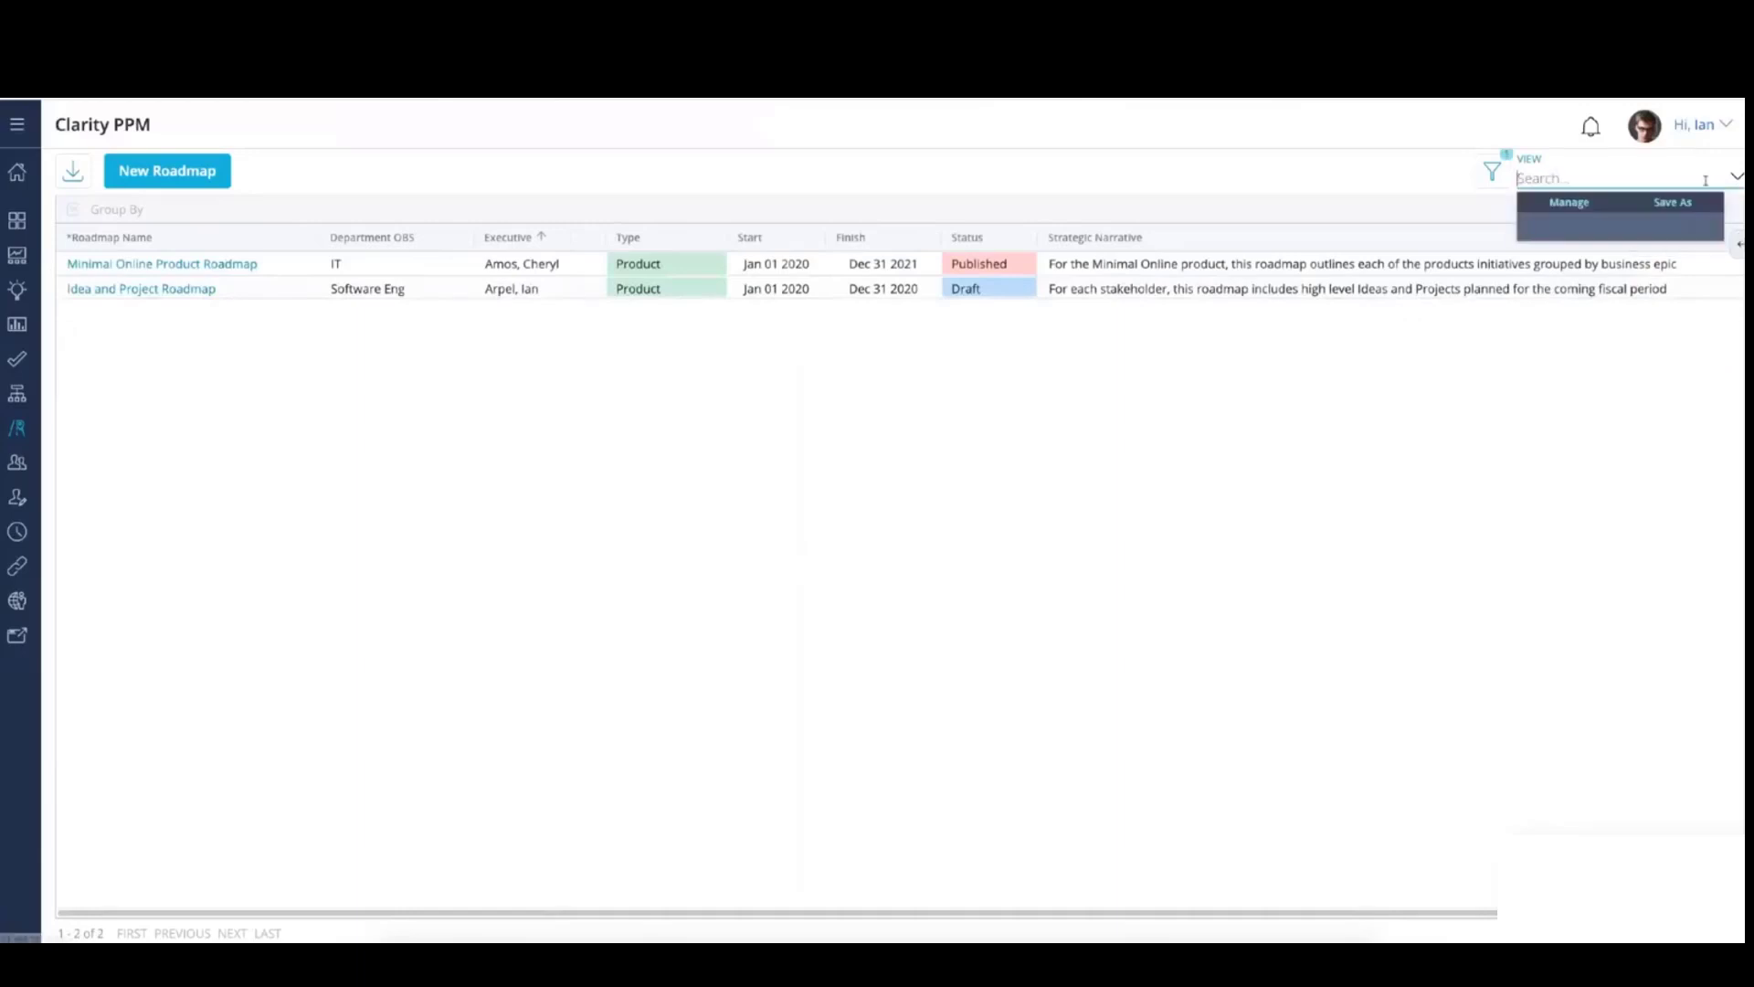
left_click(1593, 316)
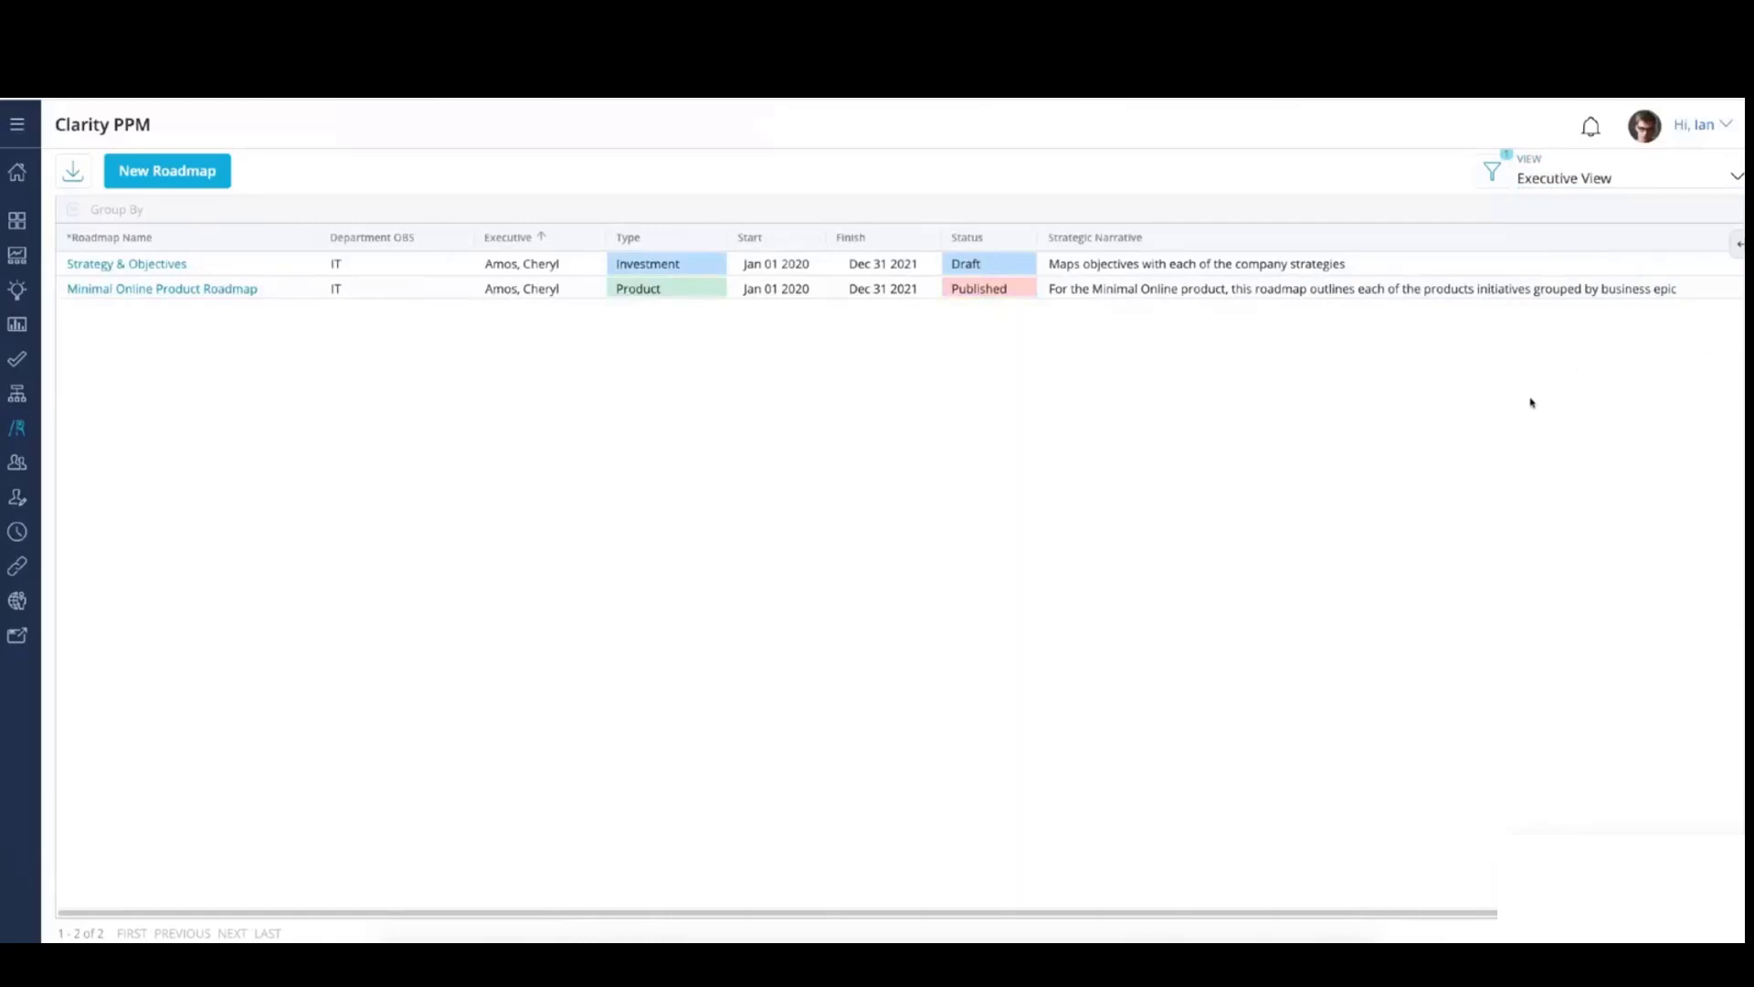
left_click(1737, 178)
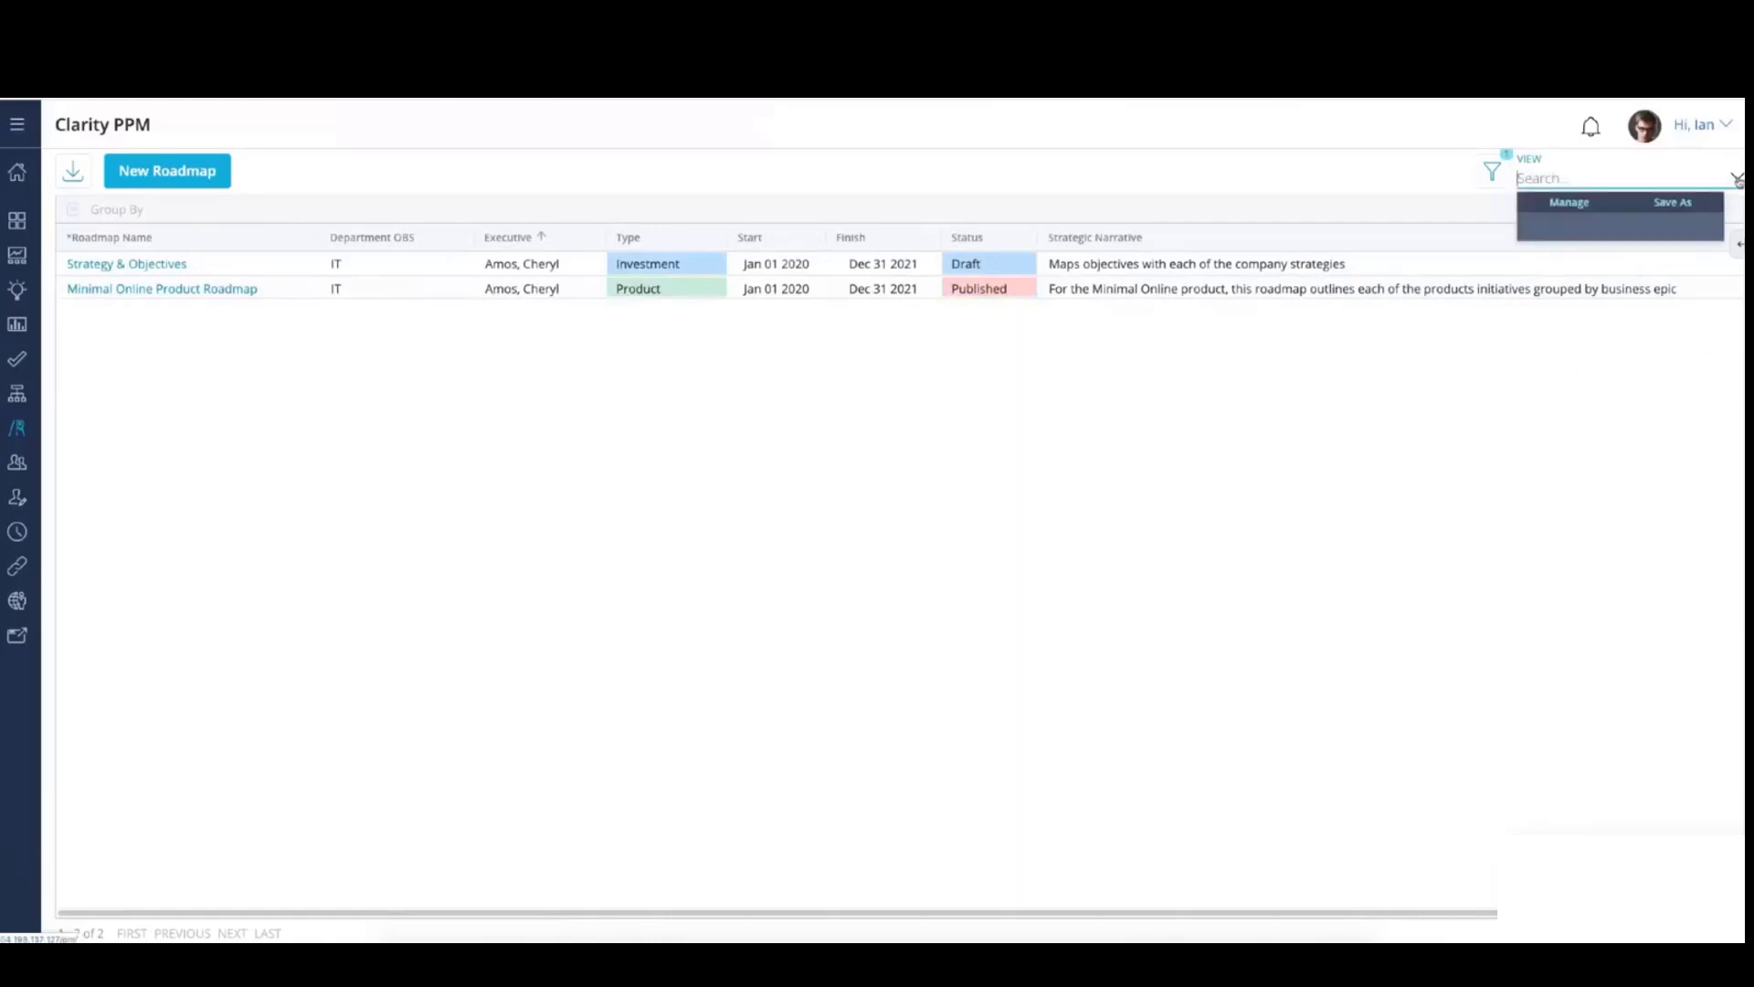
left_click(1560, 263)
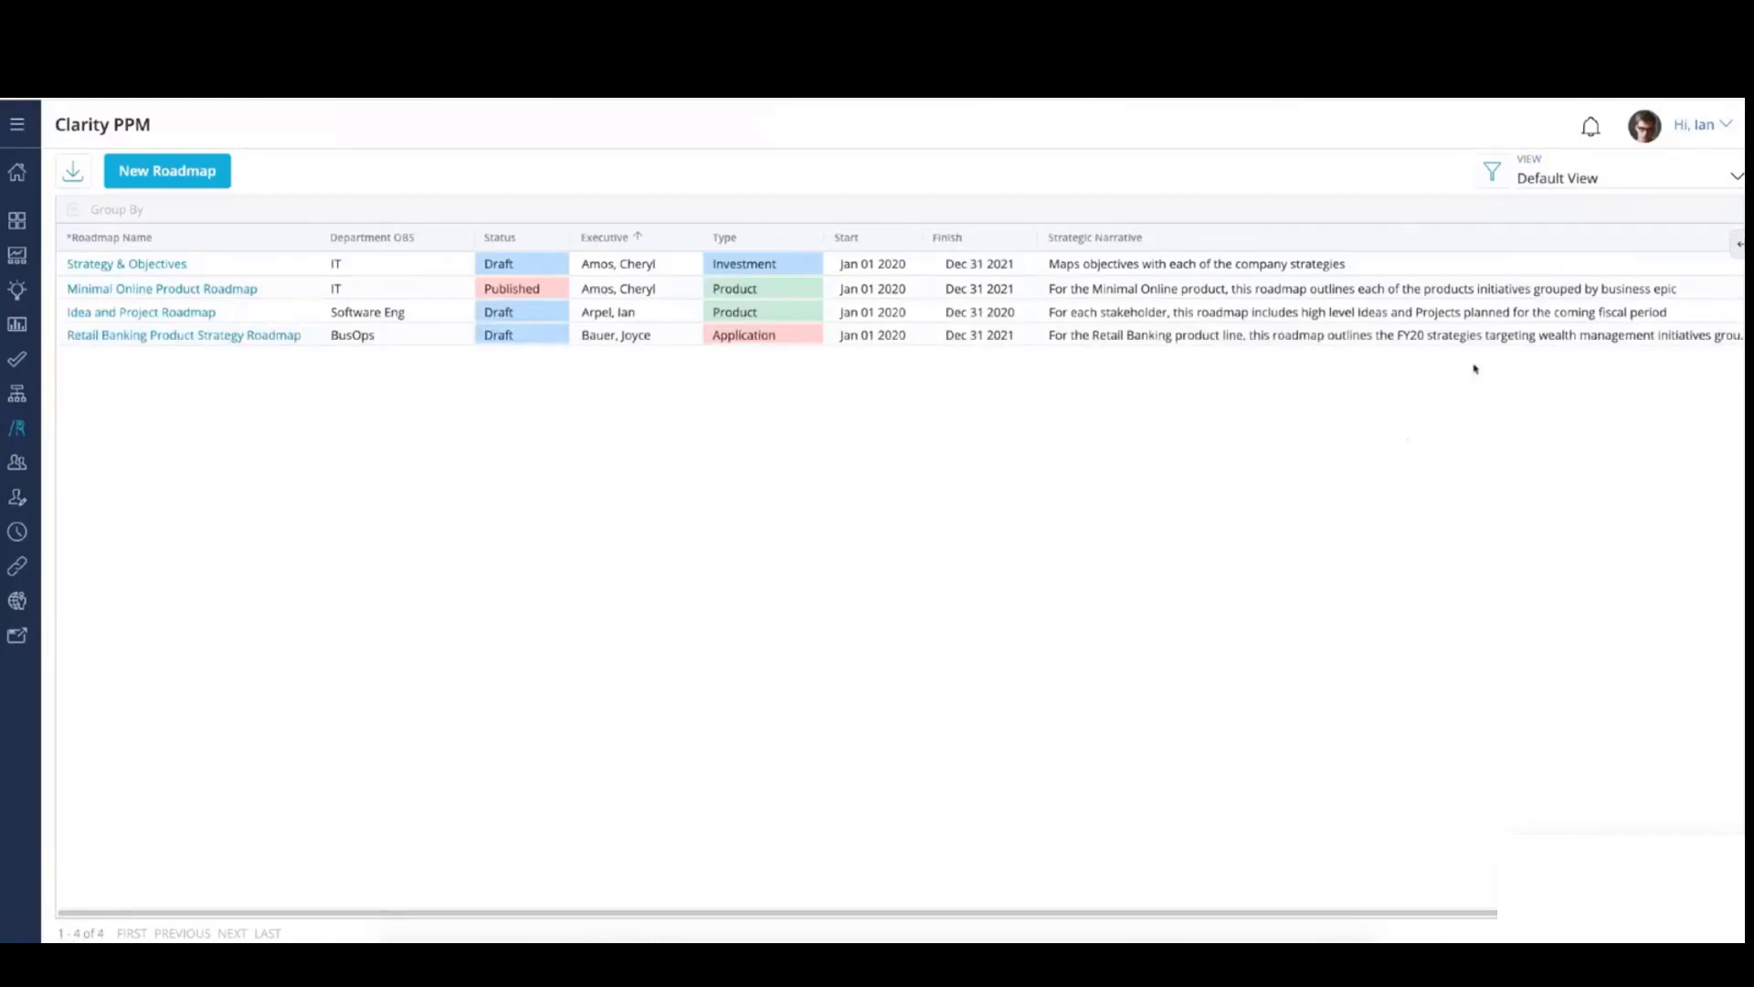
Step: Filter roadmaps by Department OBS Corporate > IT, then reapply Default View to clear it
left_click(1494, 173)
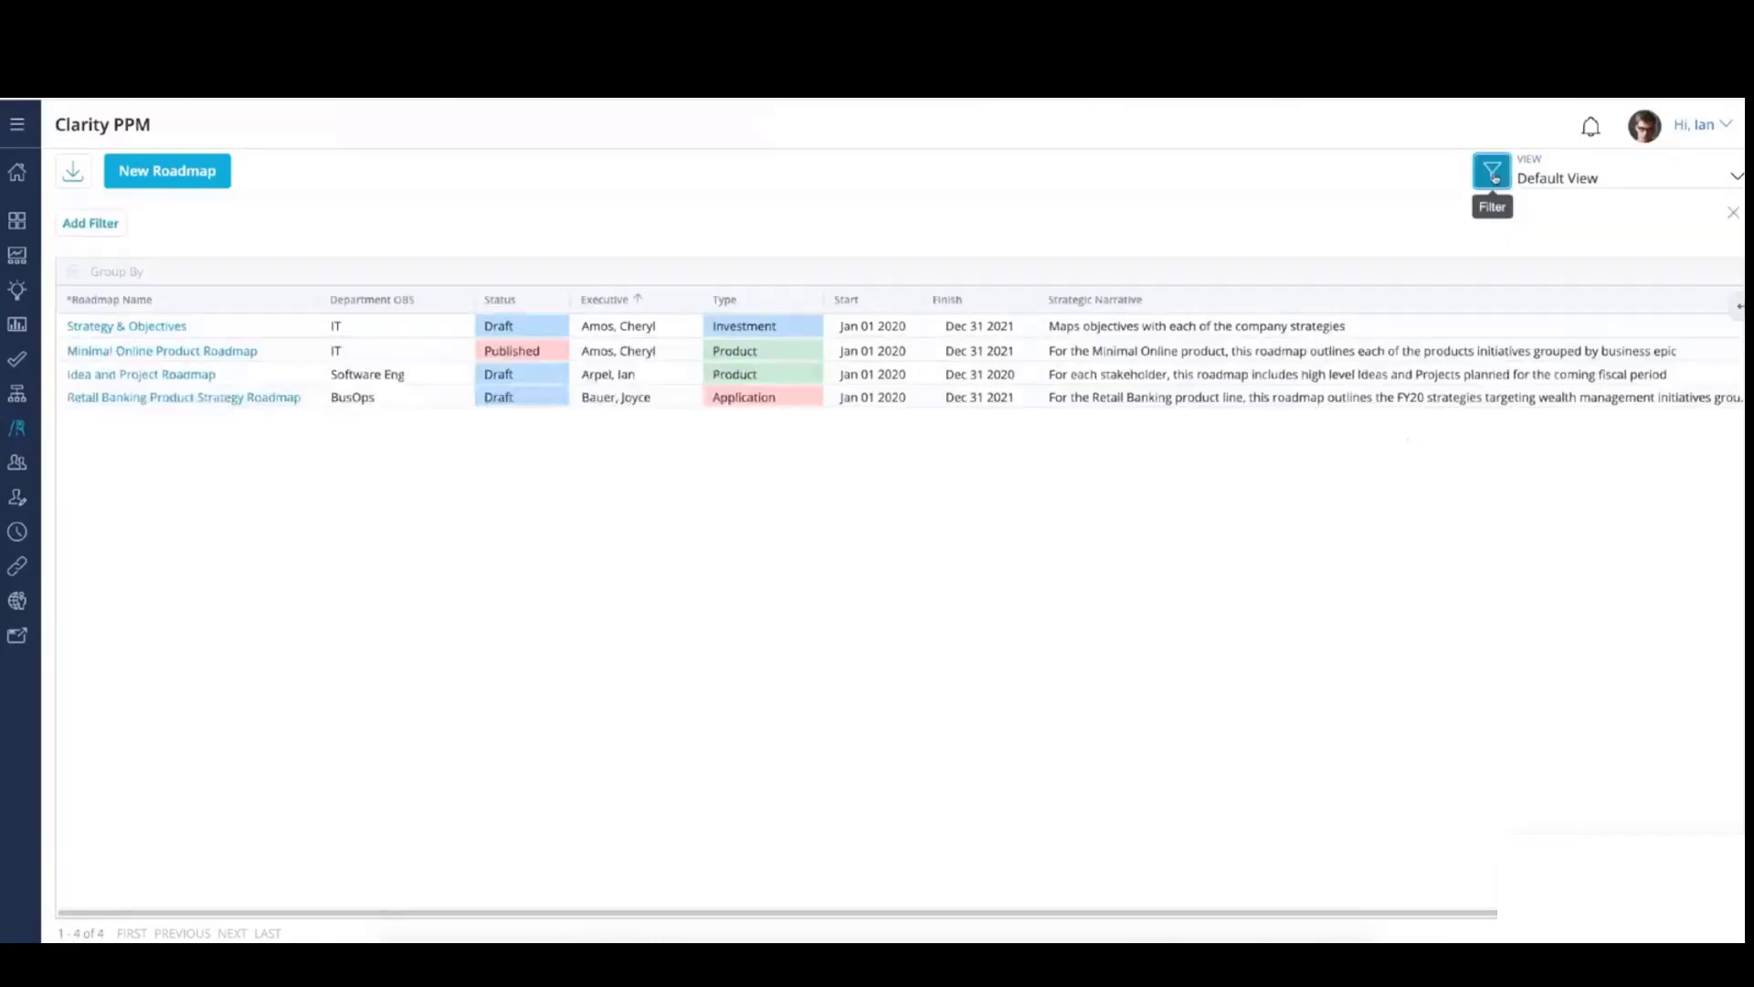
left_click(96, 228)
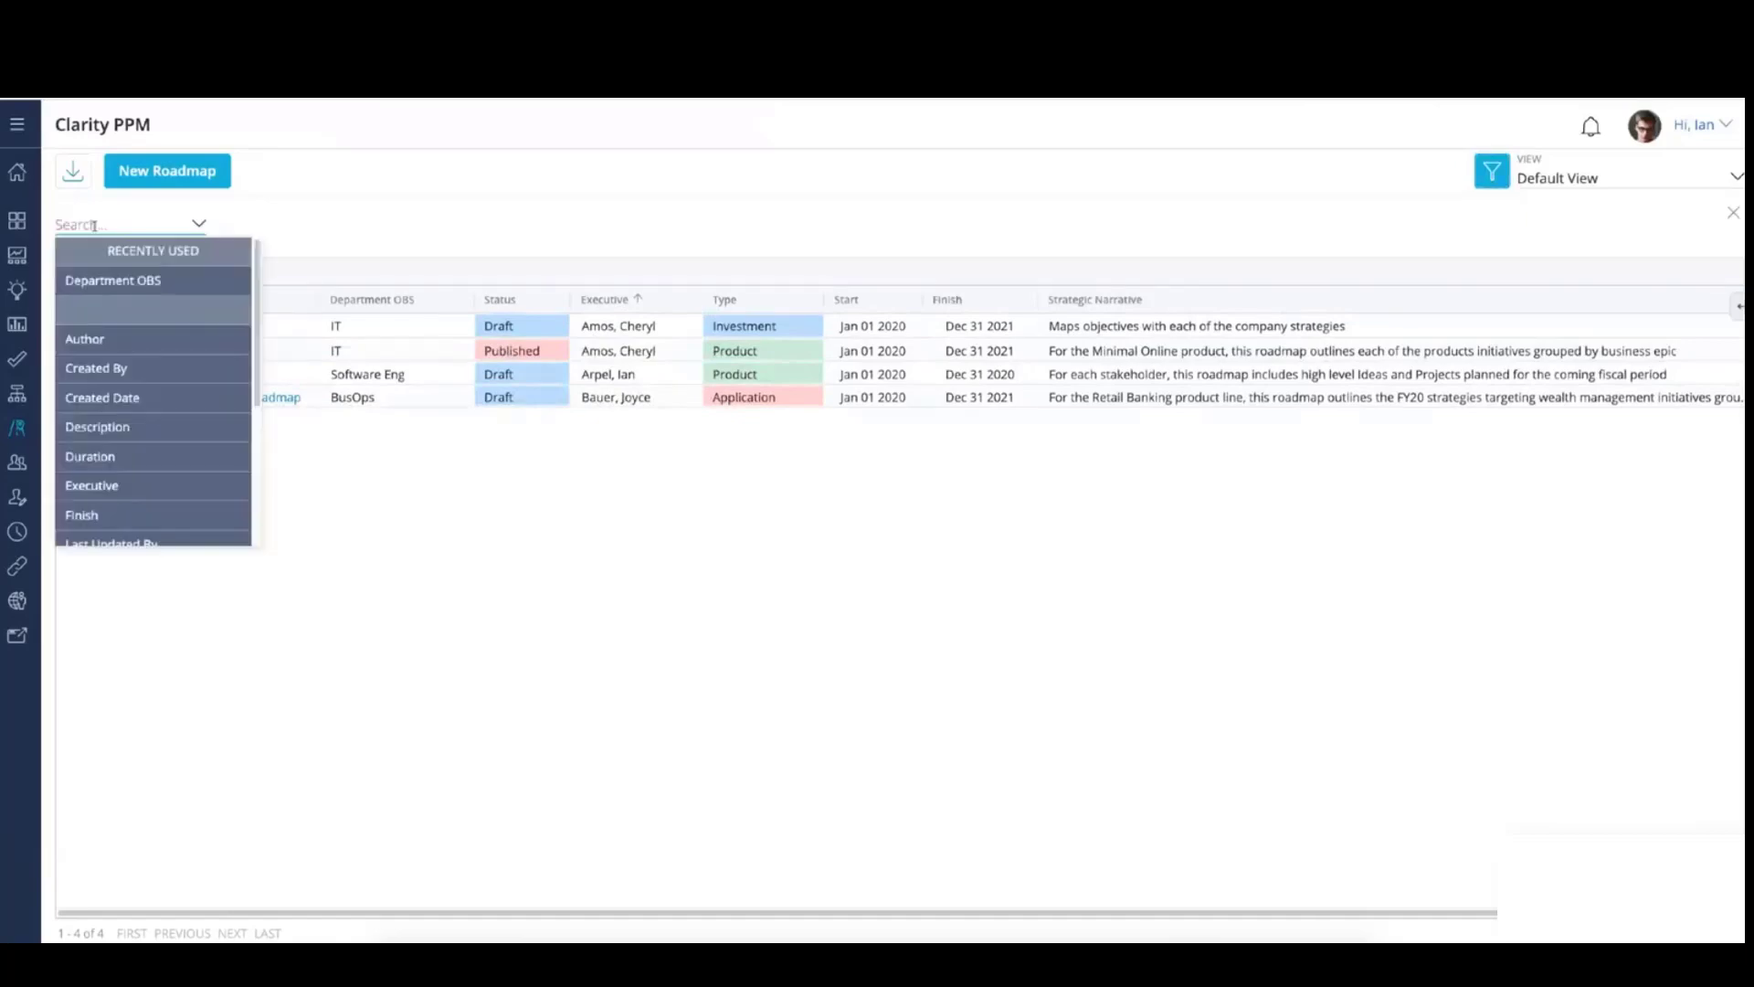
left_click(81, 283)
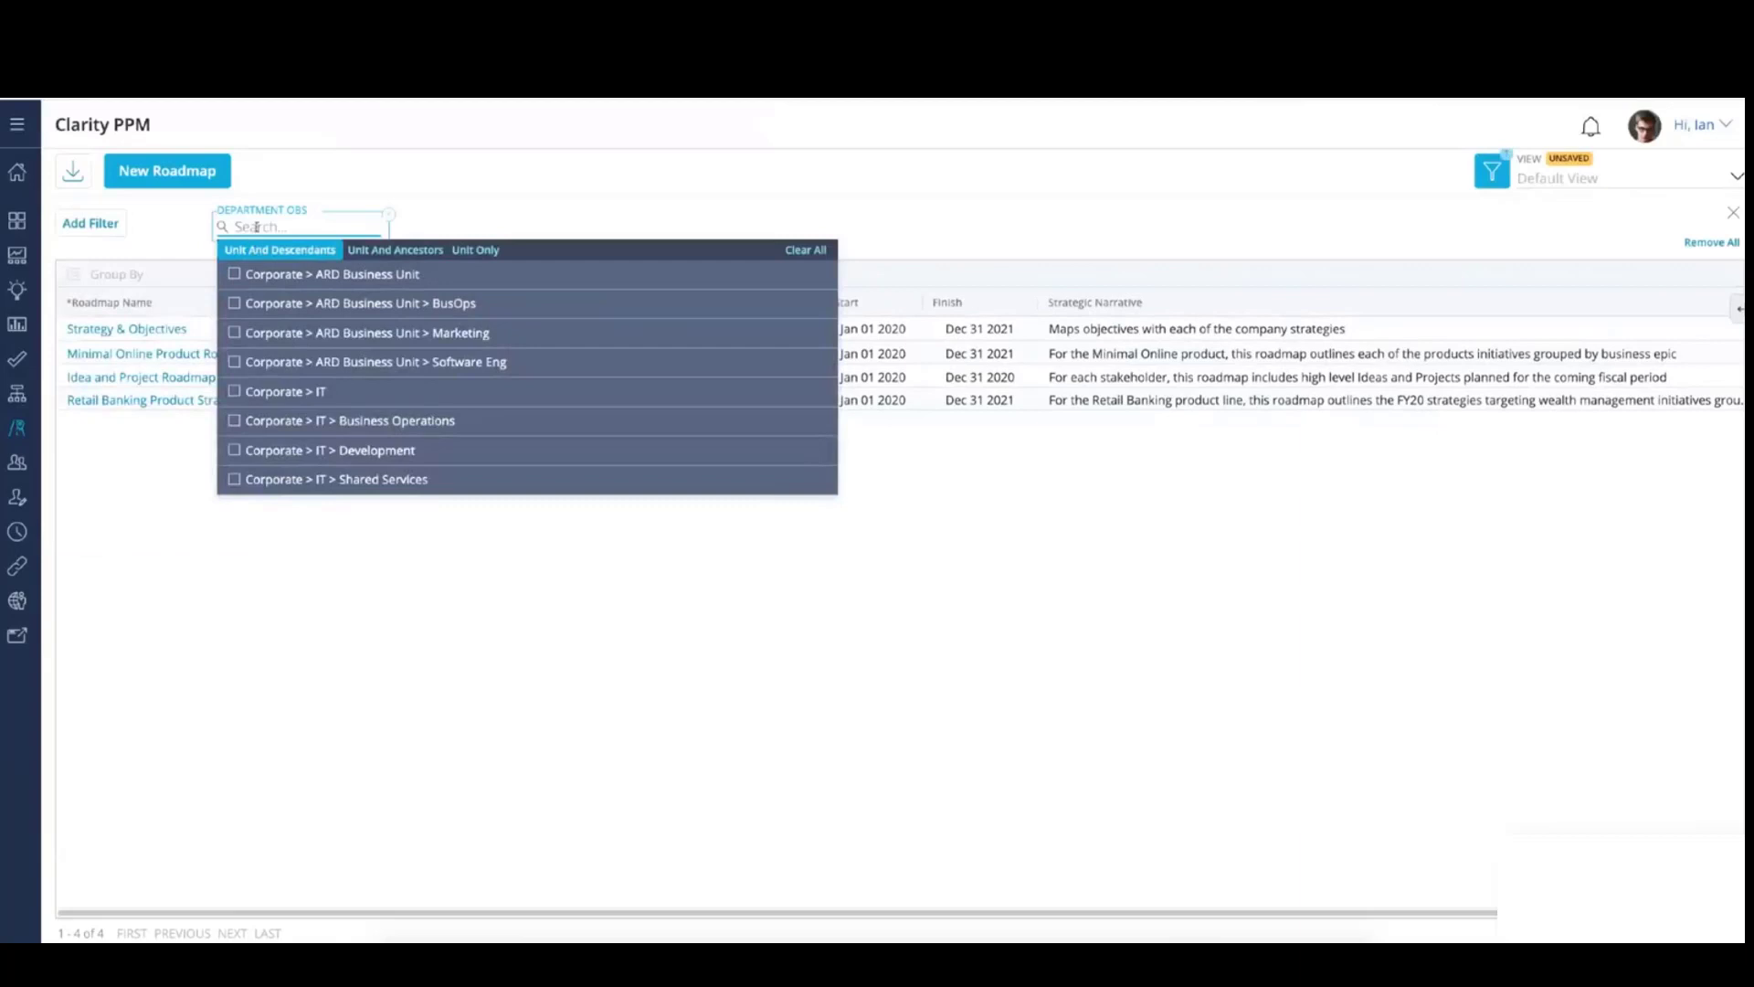
type("it")
left_click(235, 391)
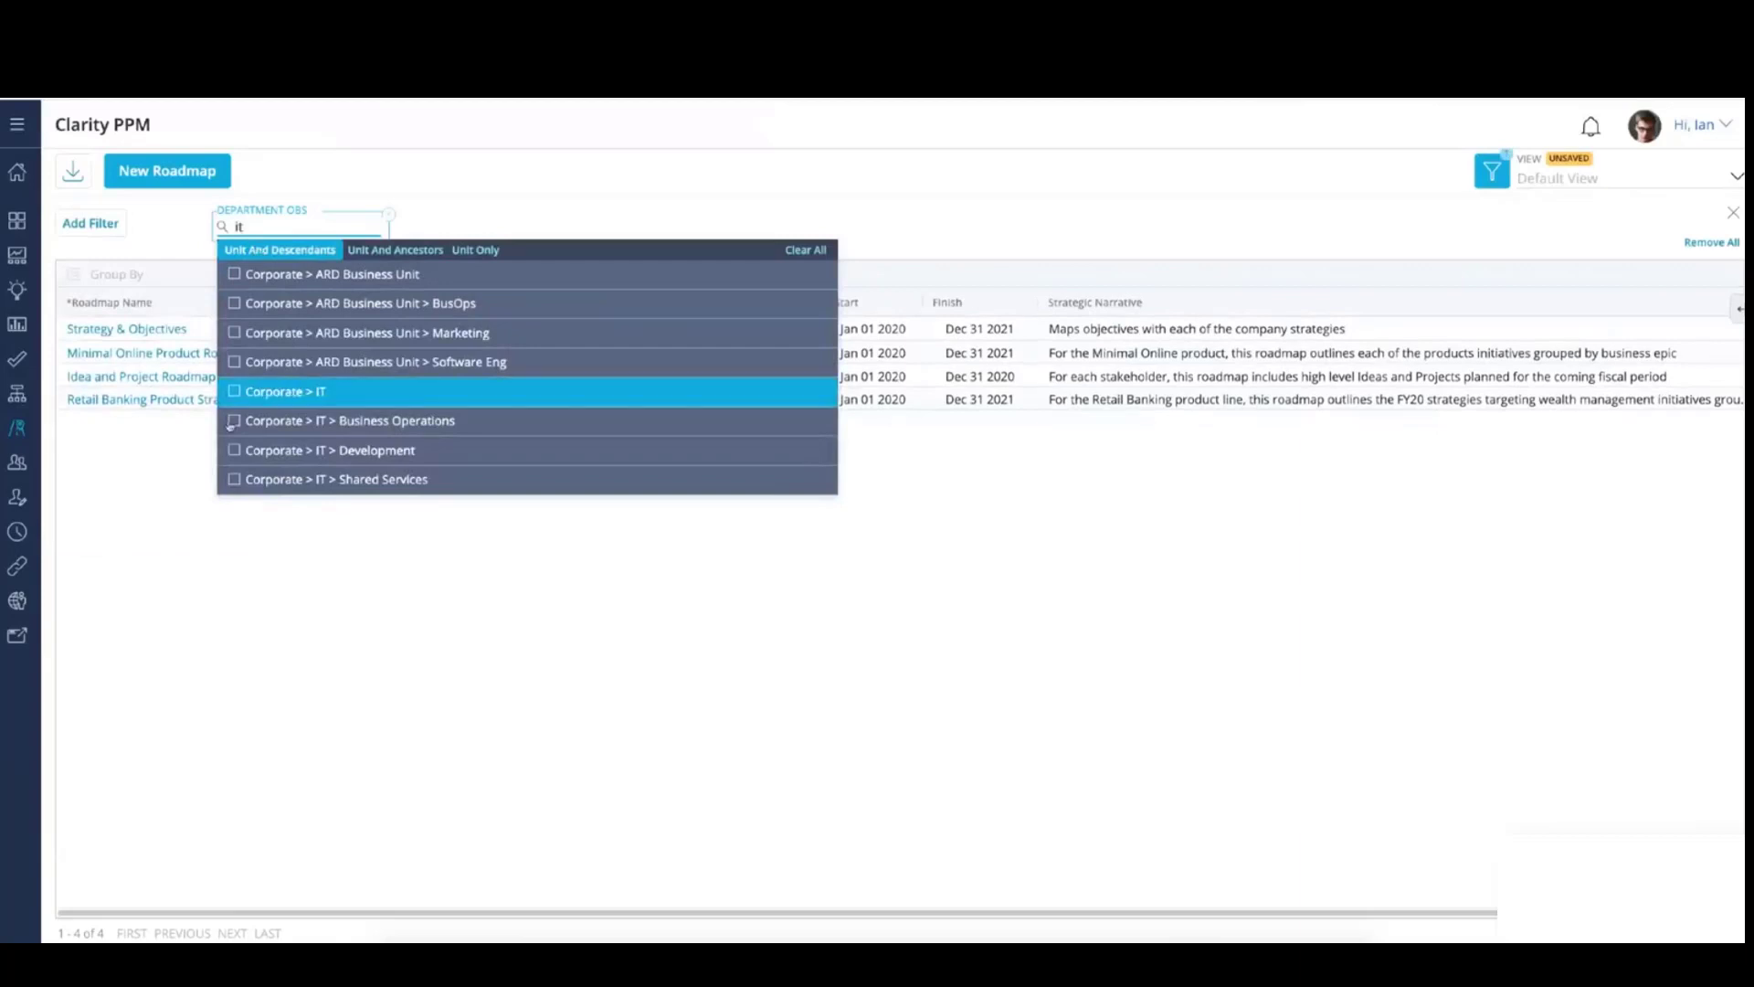
left_click(271, 536)
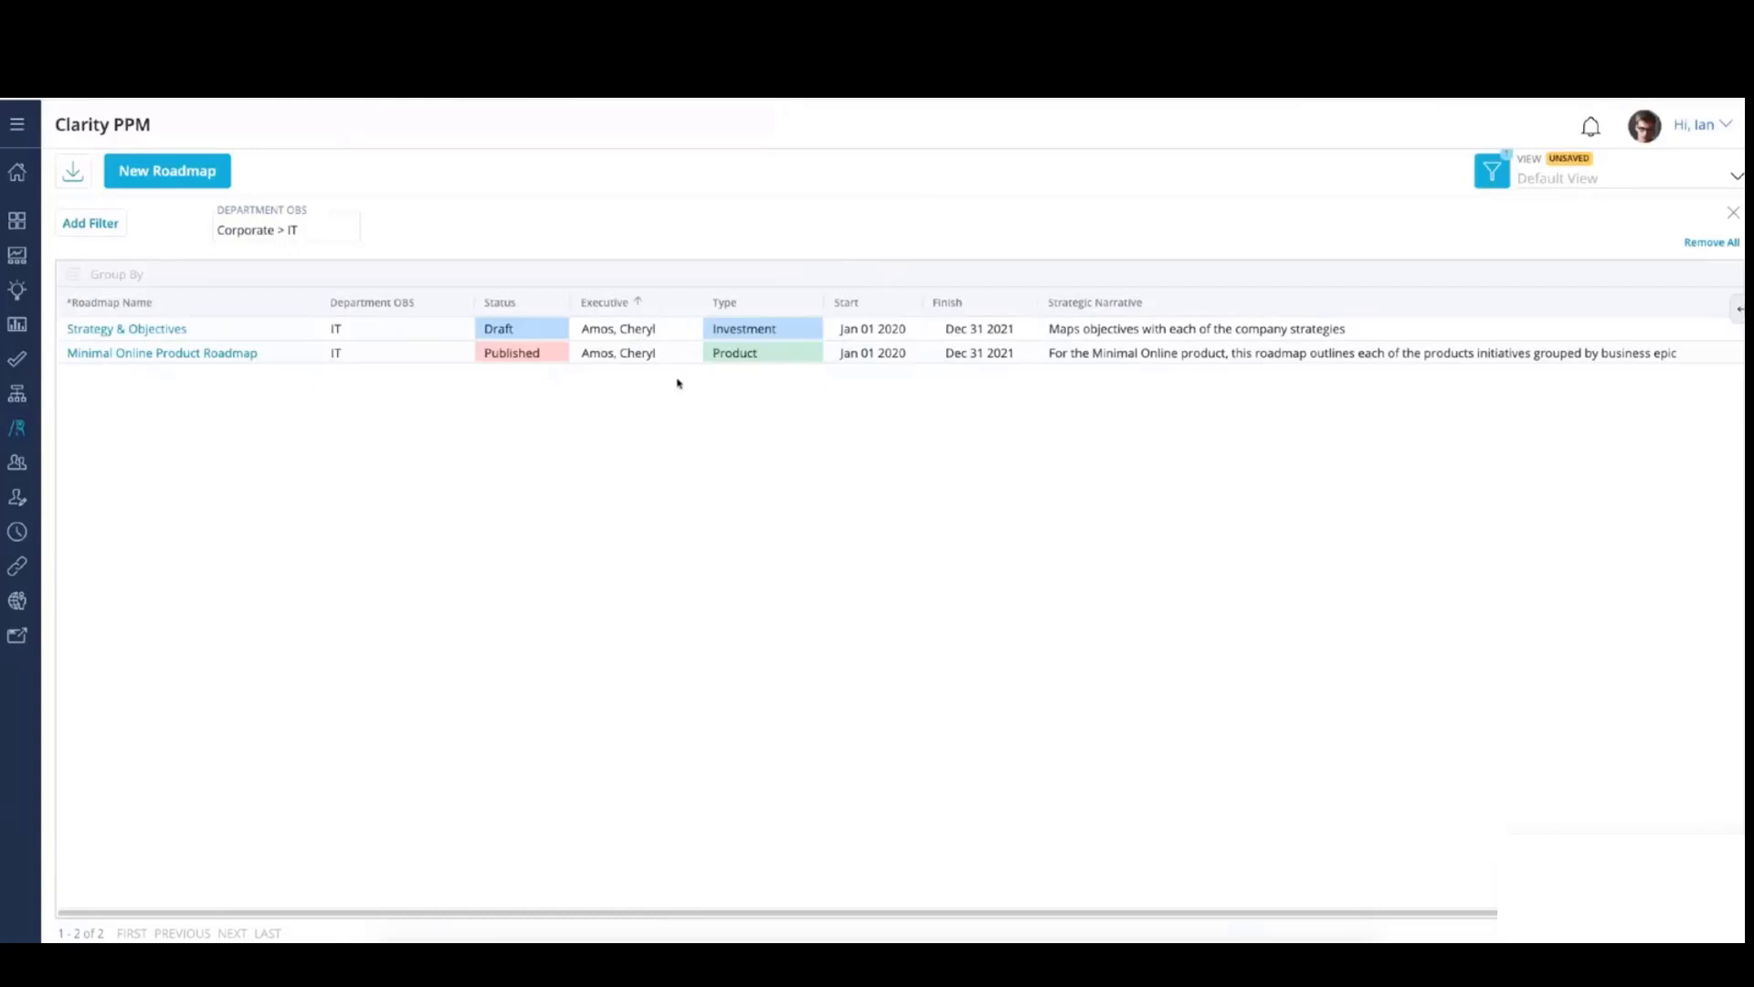
left_click(1626, 179)
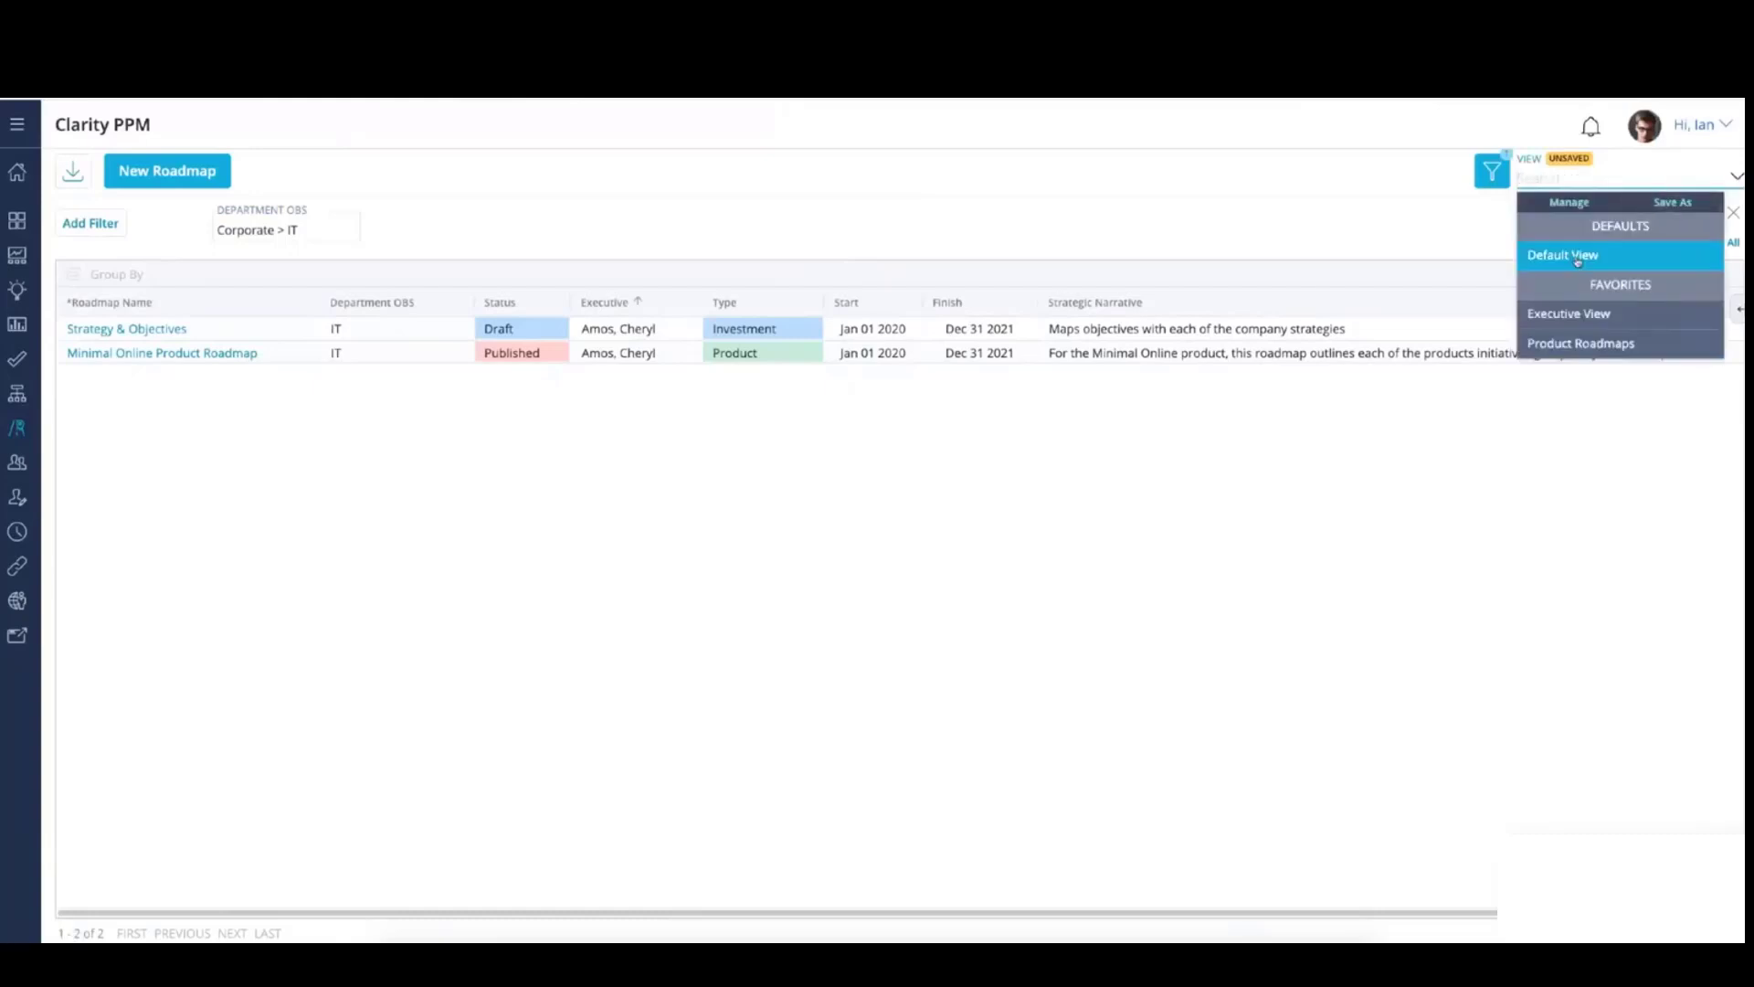
left_click(1579, 262)
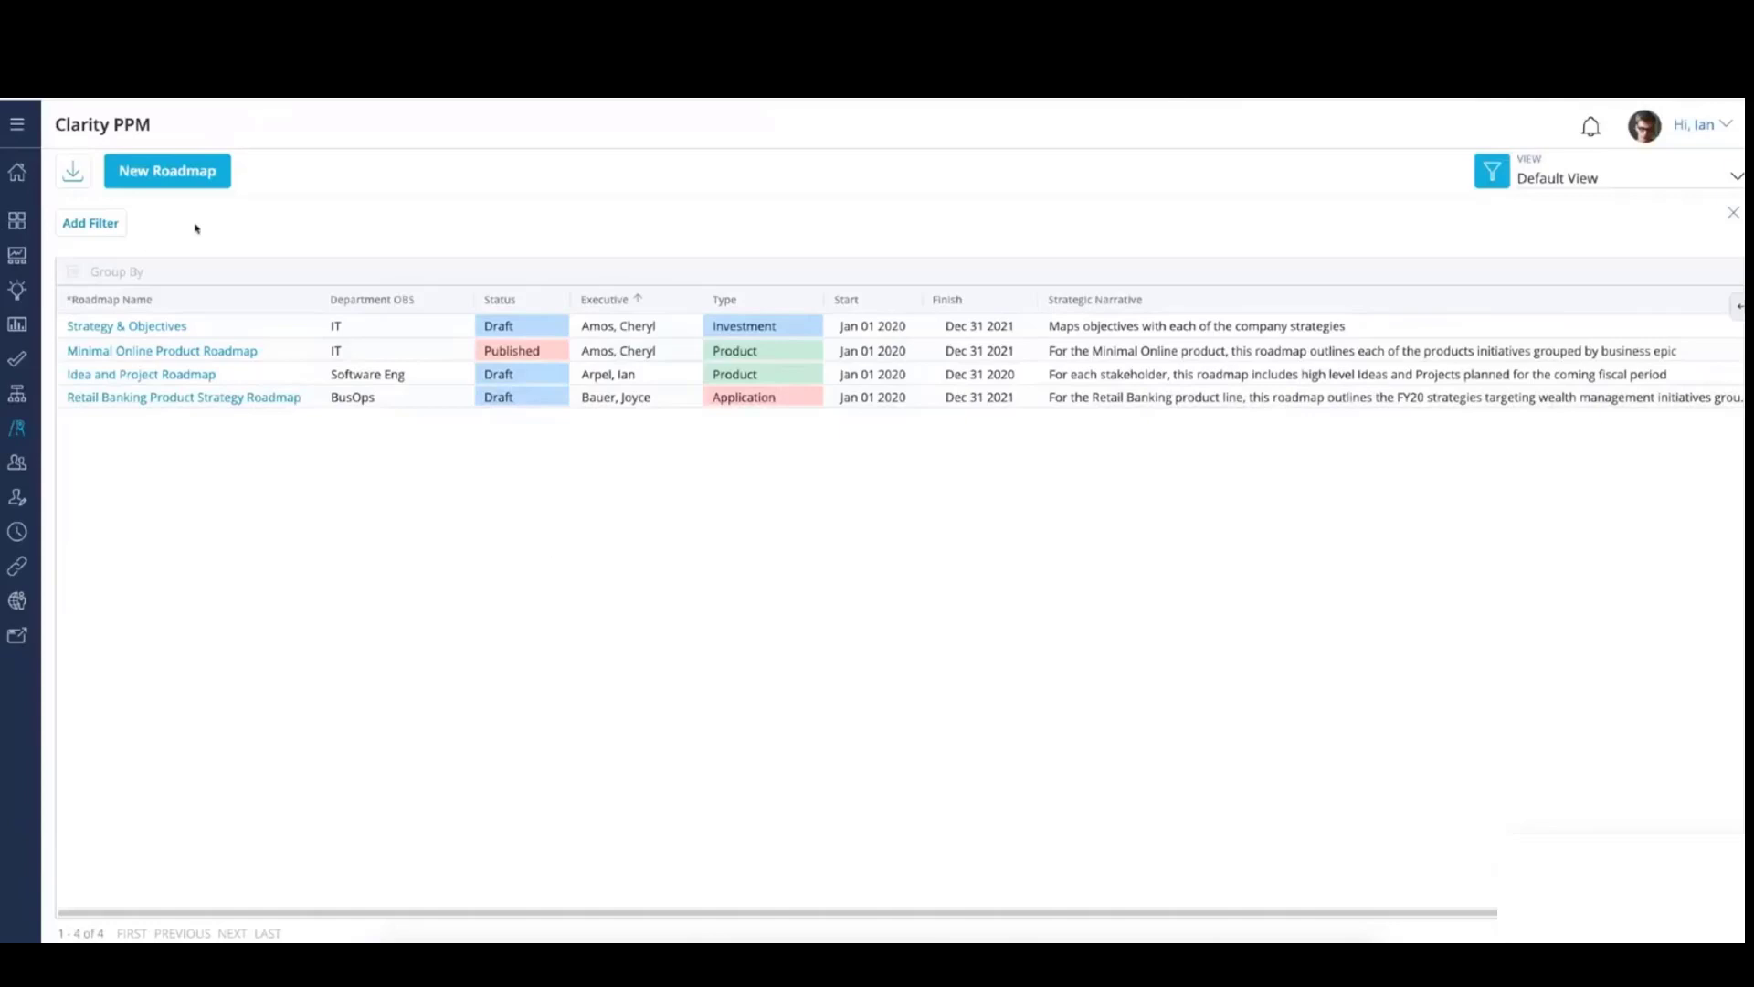
Step: Create 'New Roadmap' with defaults: start 2021 (Next Period), 1 Year duration
left_click(166, 172)
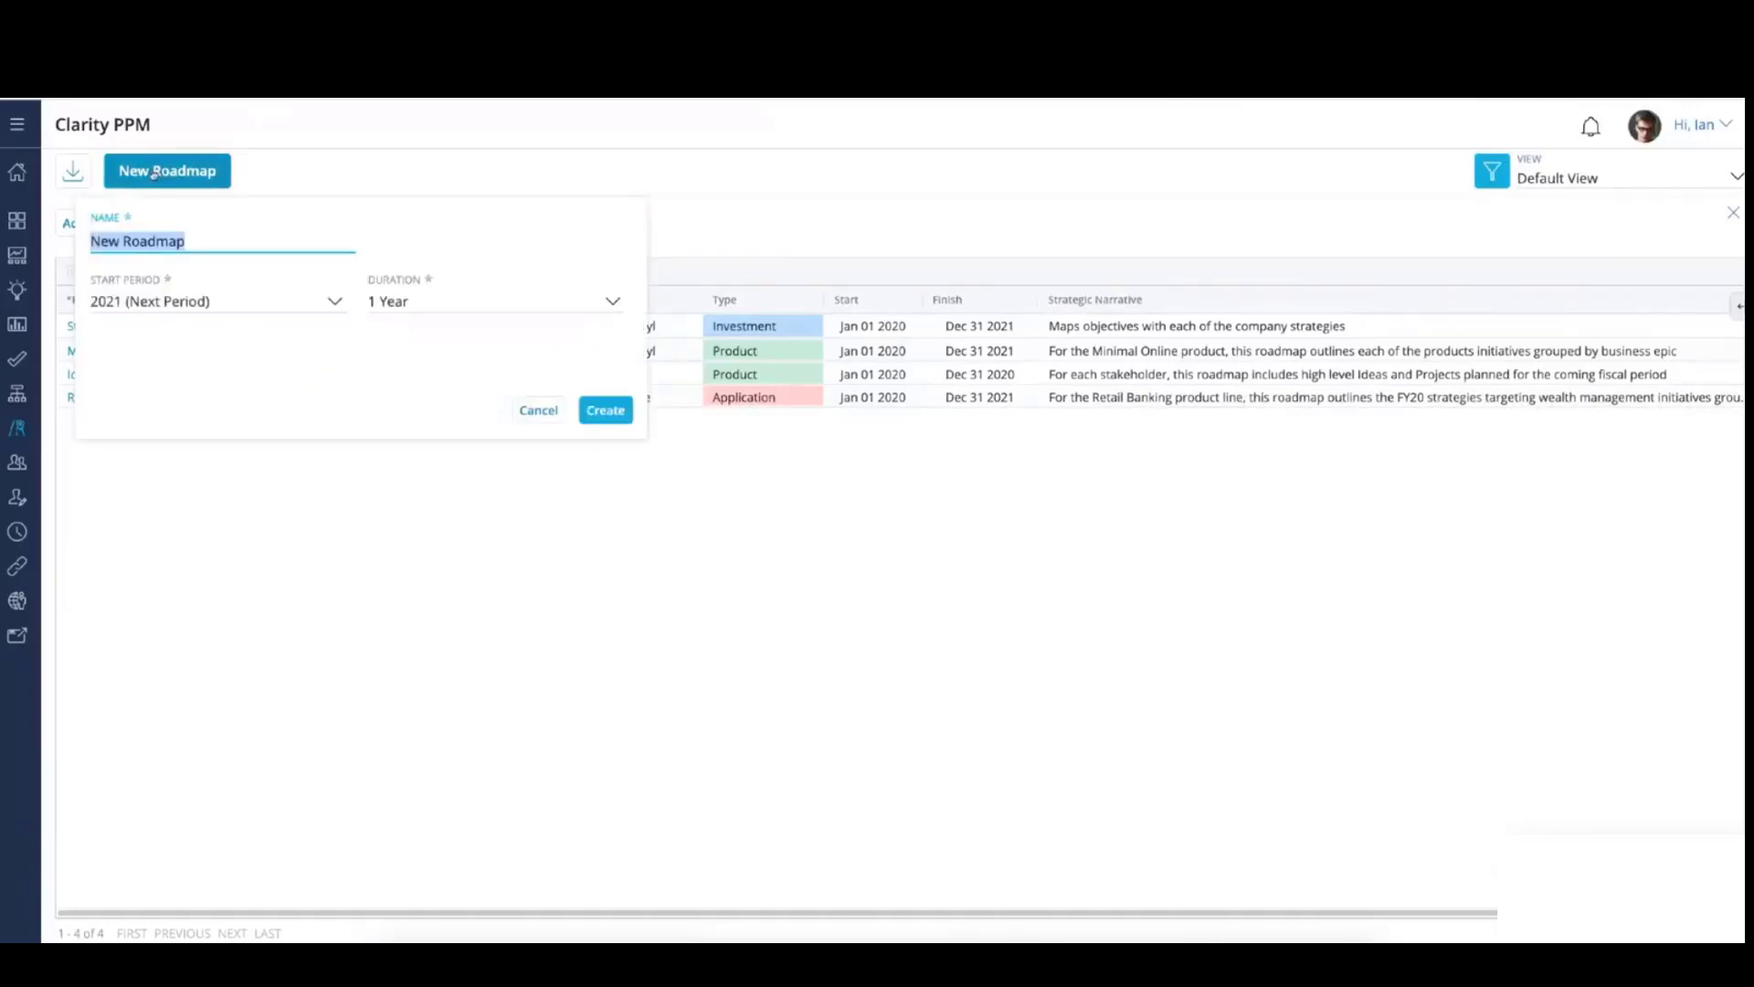
left_click(605, 409)
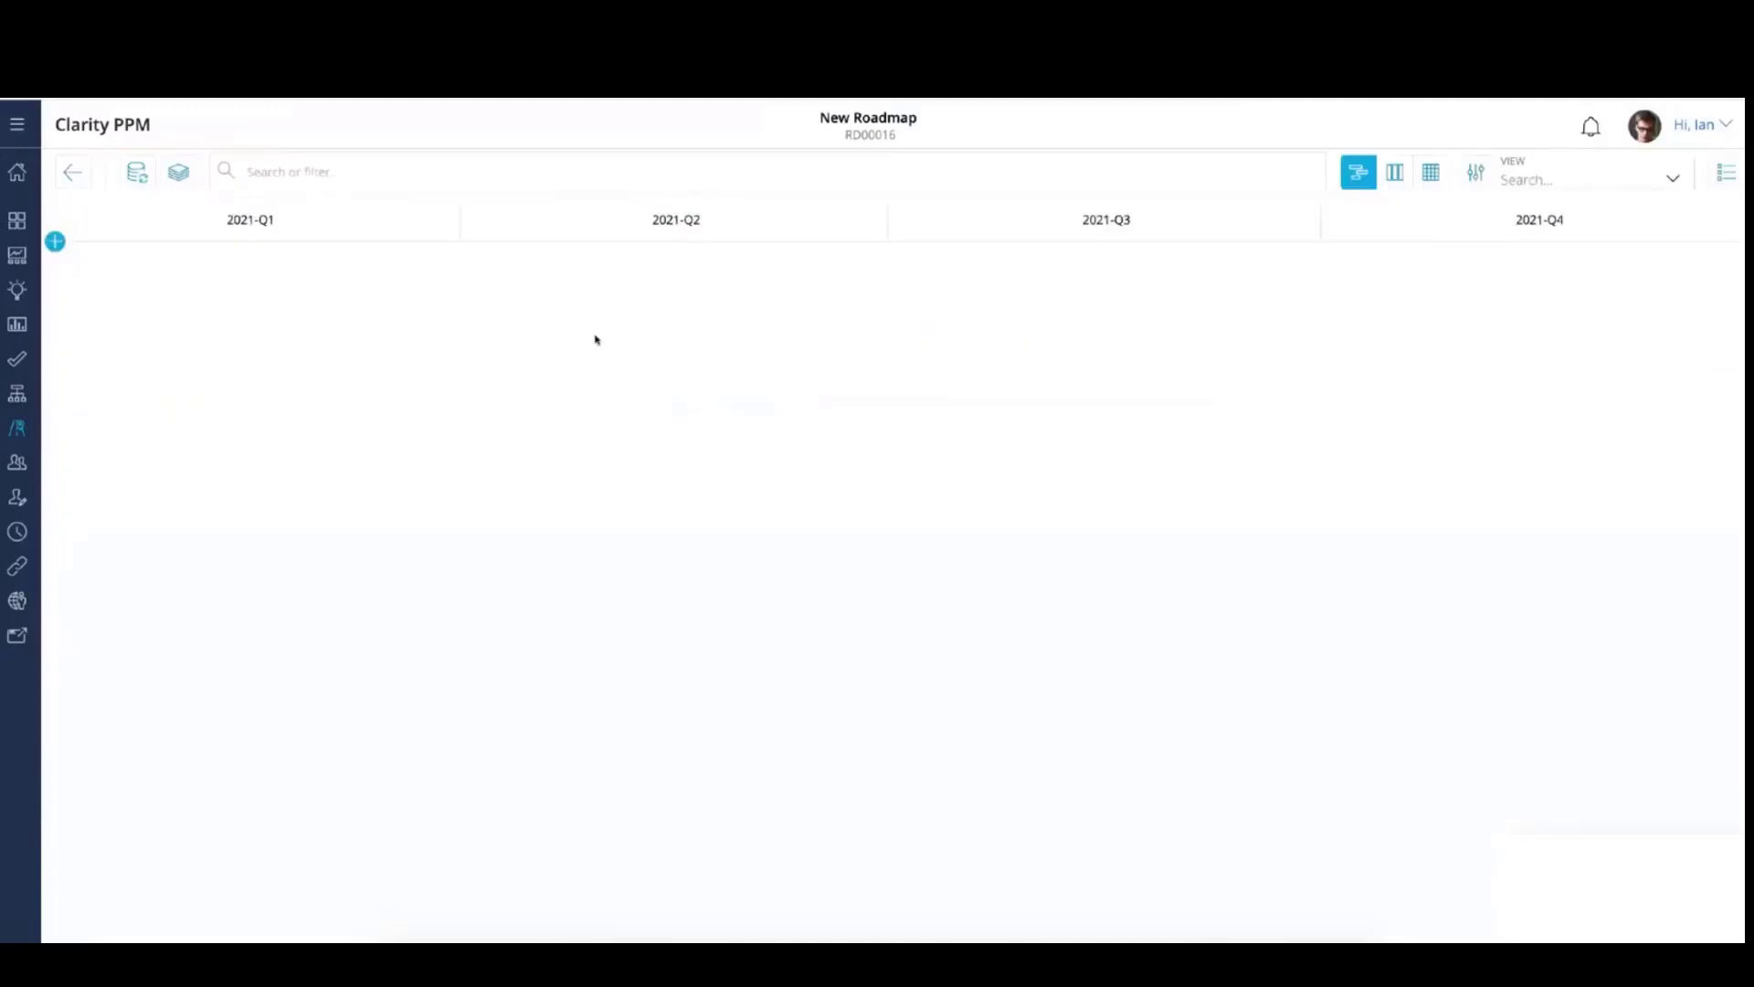
left_click(137, 174)
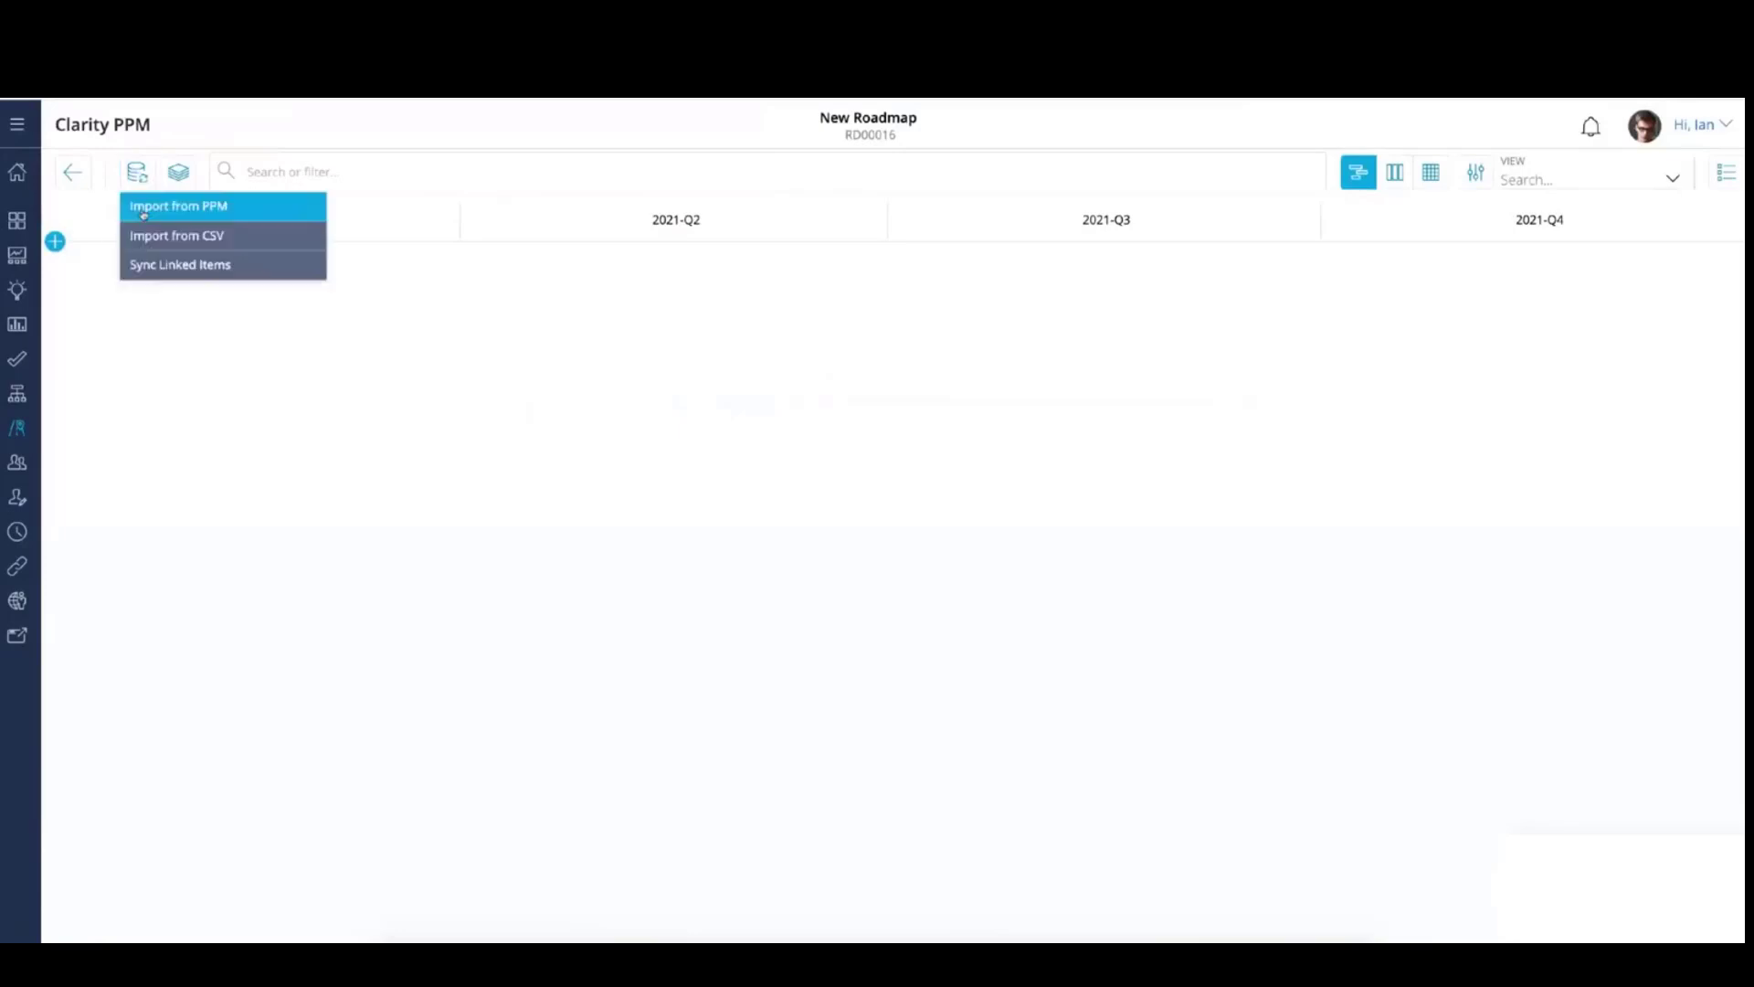
left_click(143, 210)
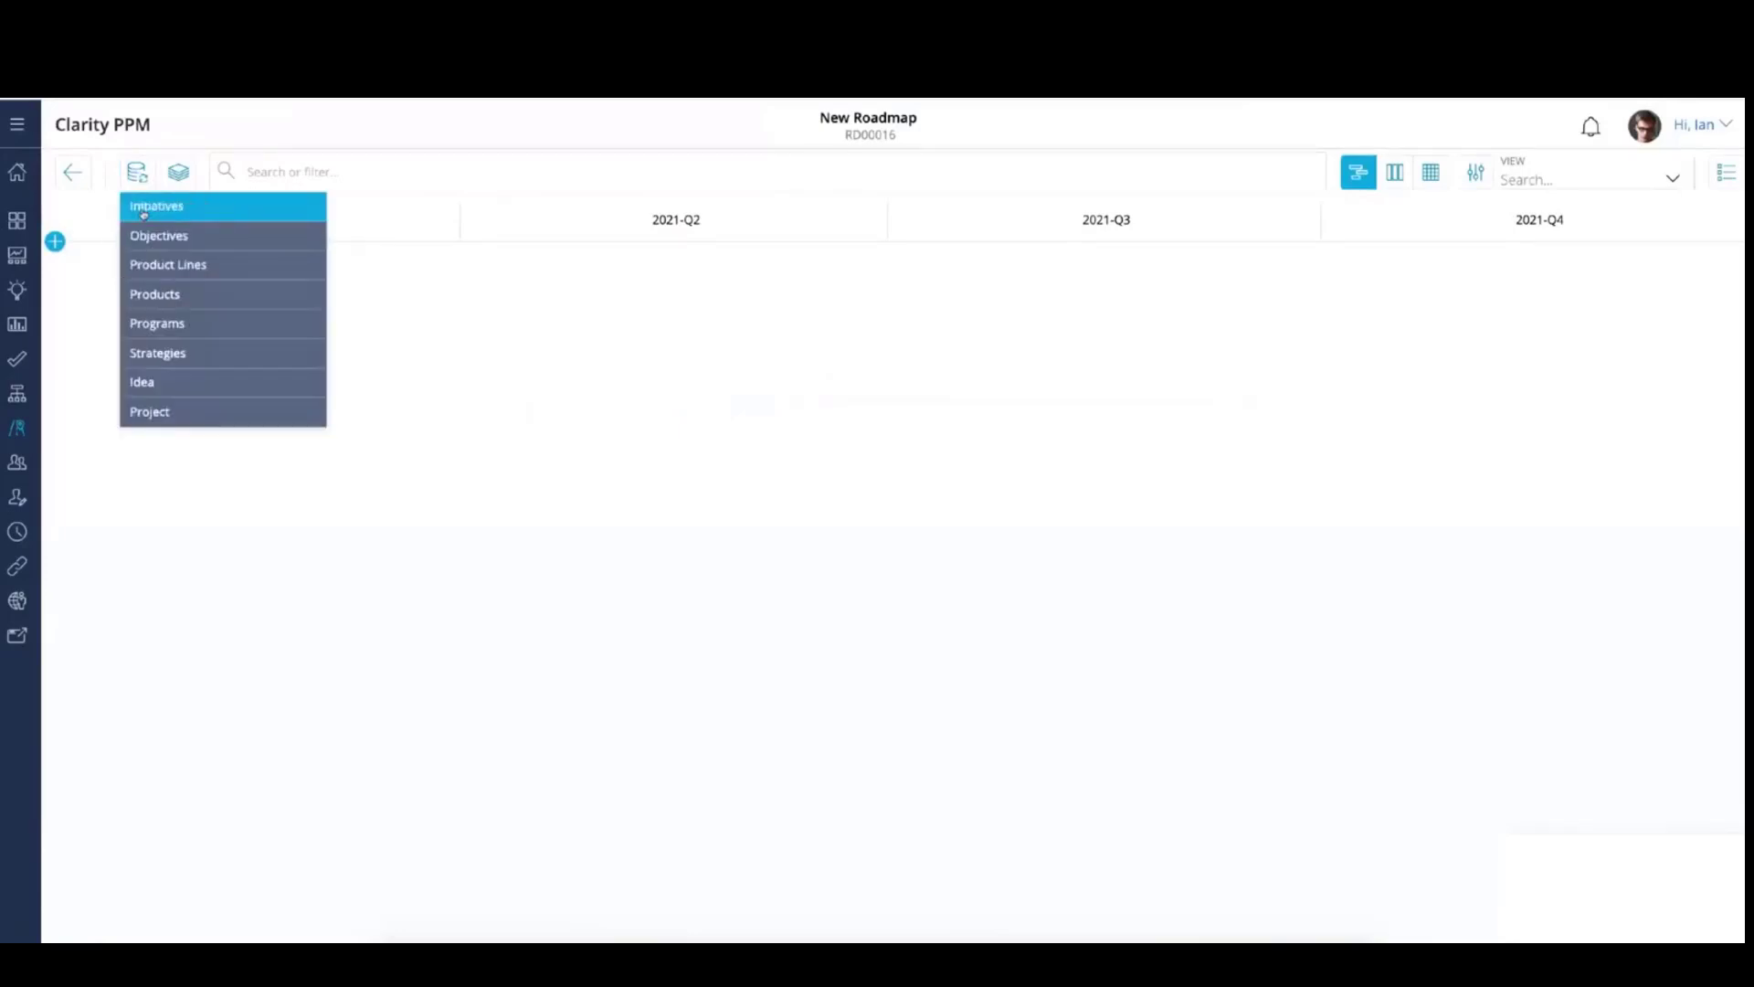
left_click(147, 413)
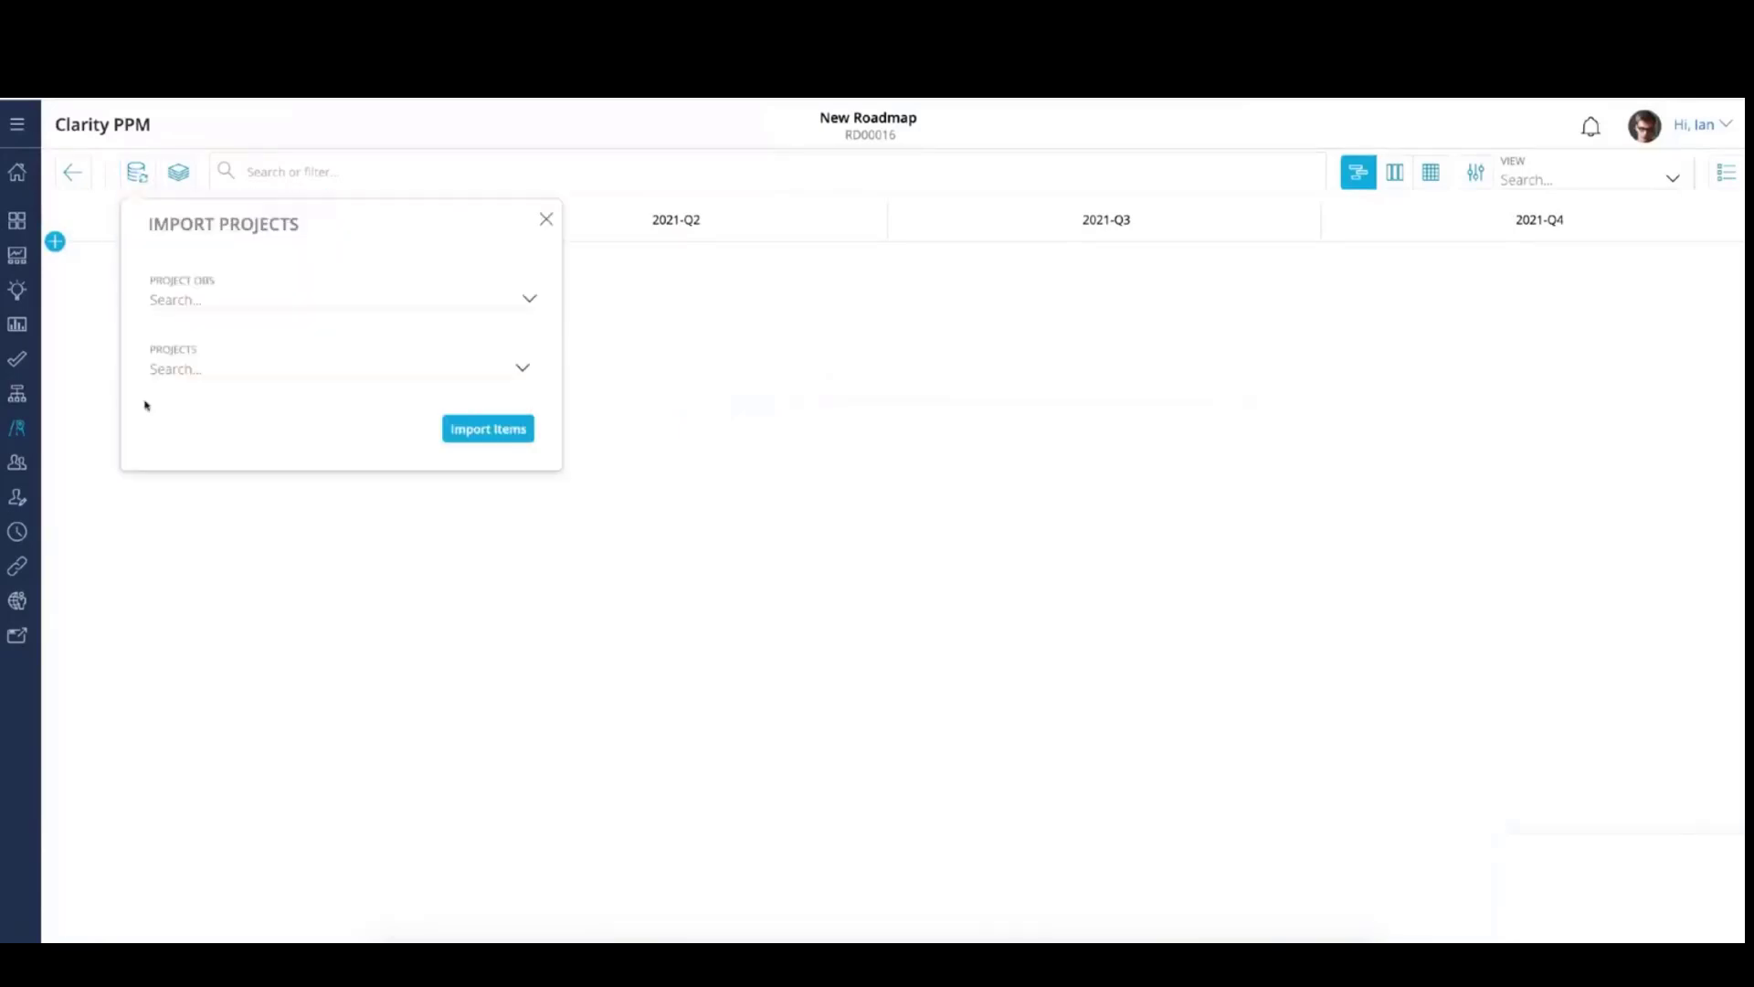
left_click(529, 300)
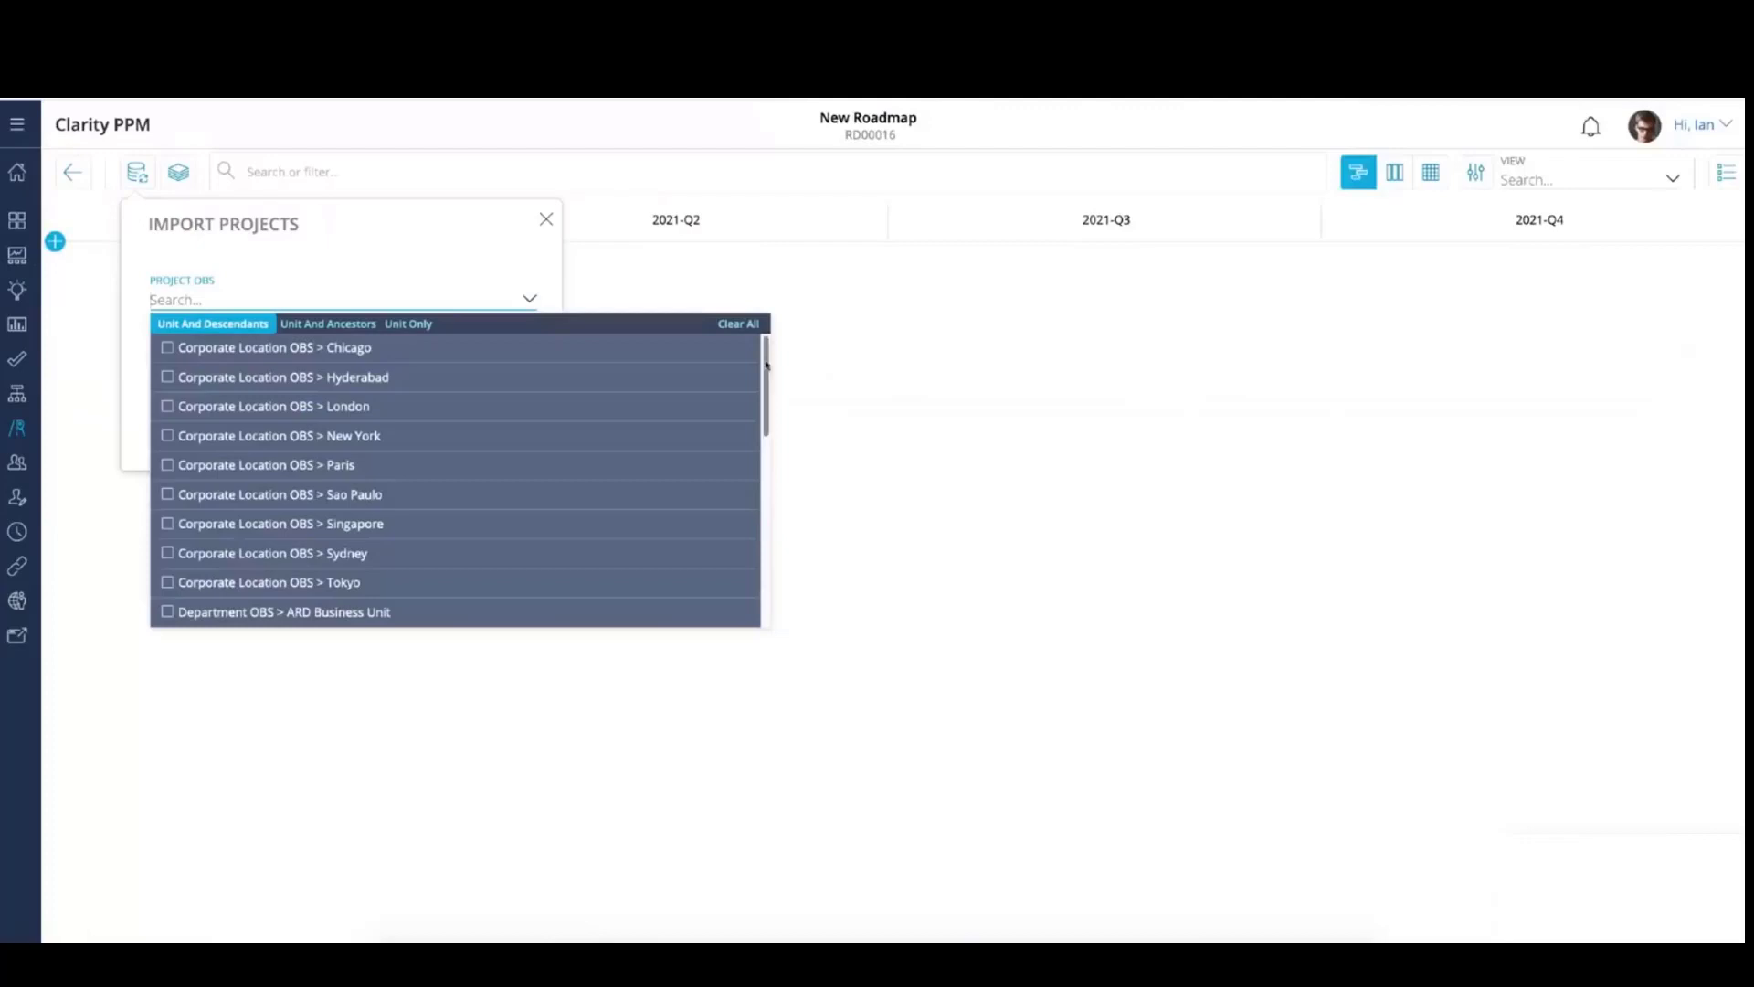
scroll(766, 384, "down", 1)
left_click_drag(766, 384, 764, 343)
mouse_move(766, 359)
left_mouse_down()
mouse_move(755, 523)
mouse_move(773, 357)
left_mouse_up()
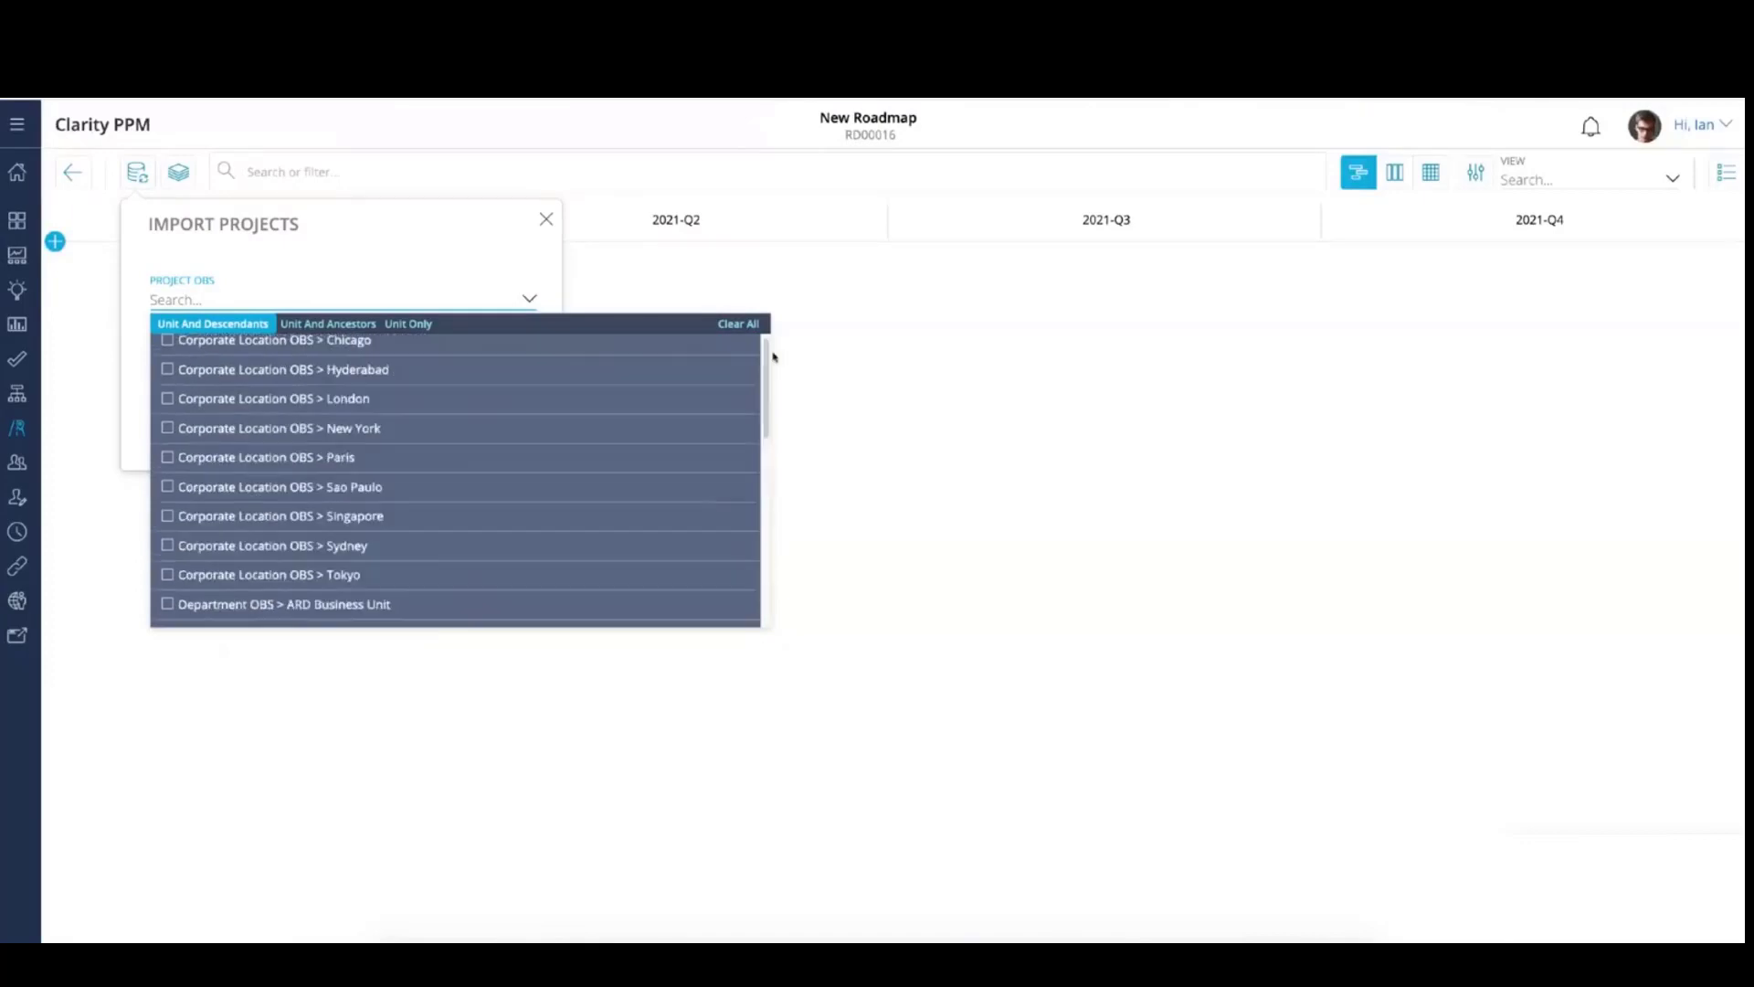
left_click(829, 342)
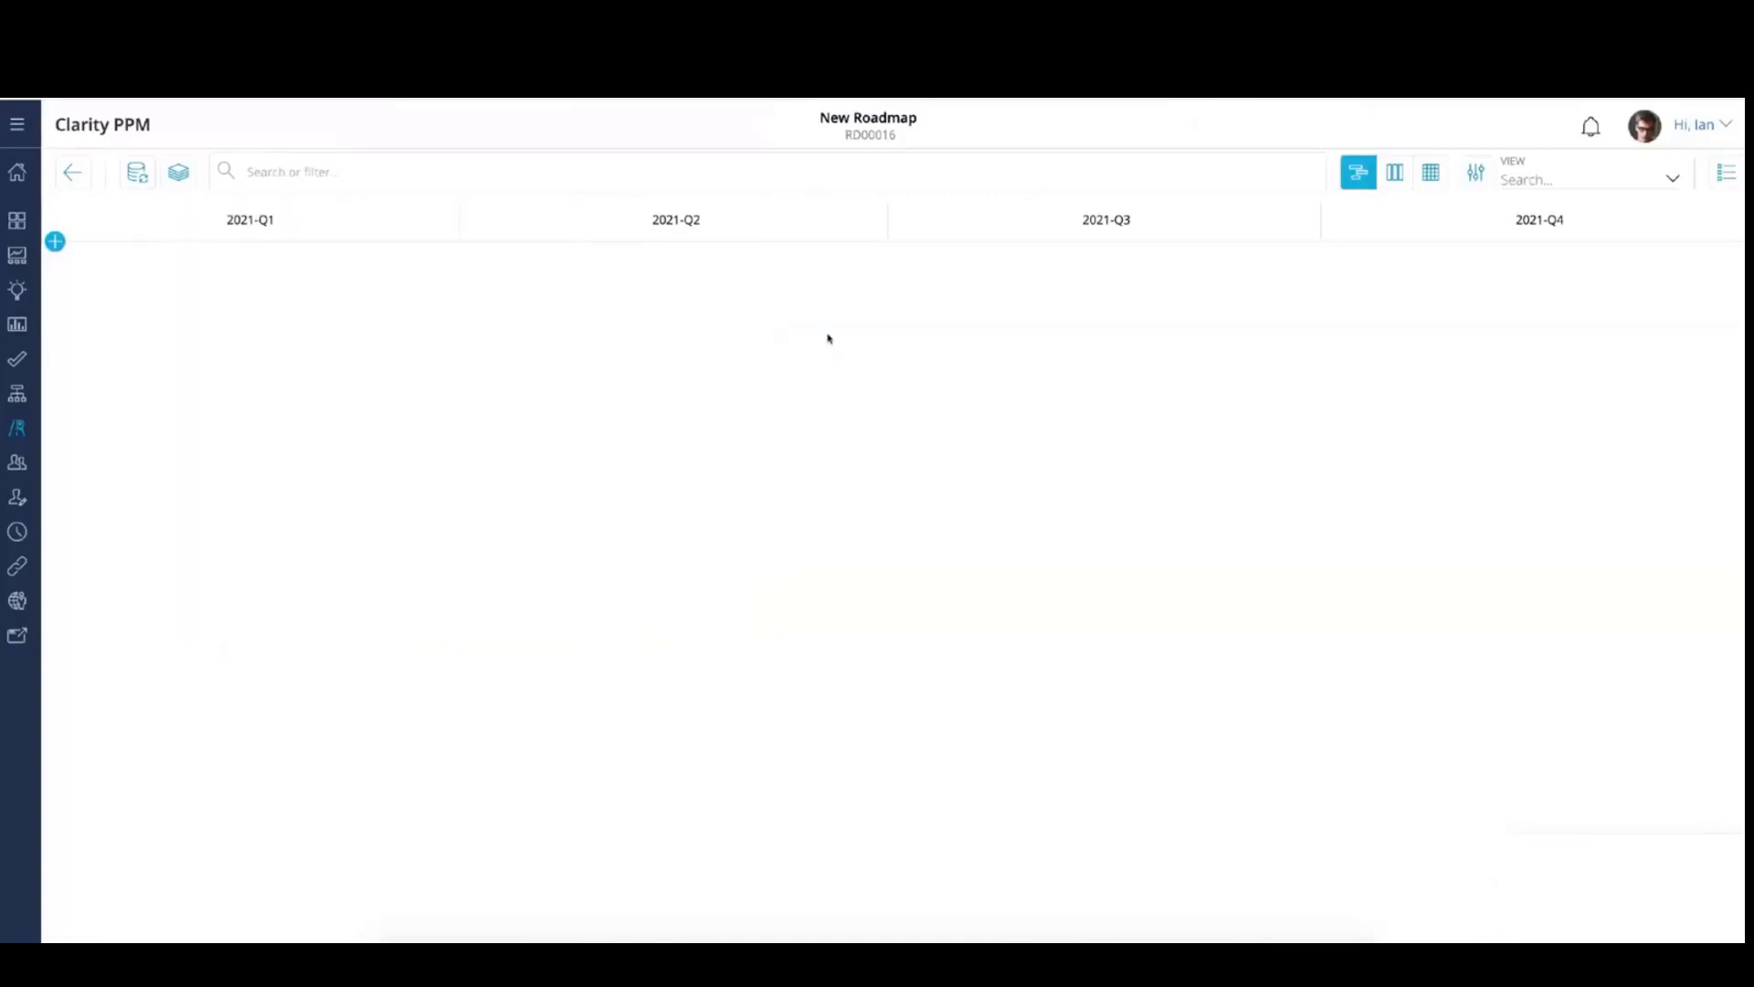